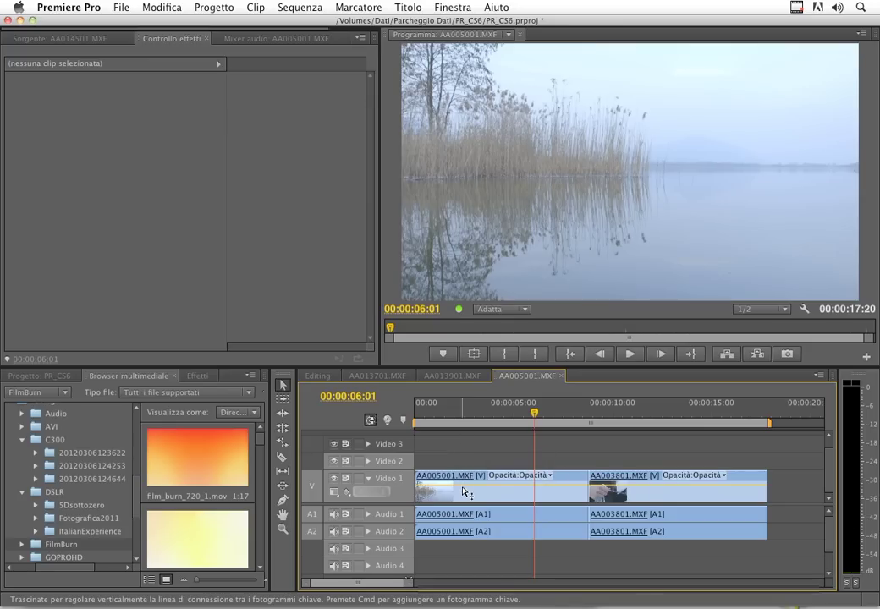
- Lower the Video 1 lake clip's opacity rubber band, rewind the playhead, then raise it back to full opacity
left_click_drag(463, 491, 464, 499)
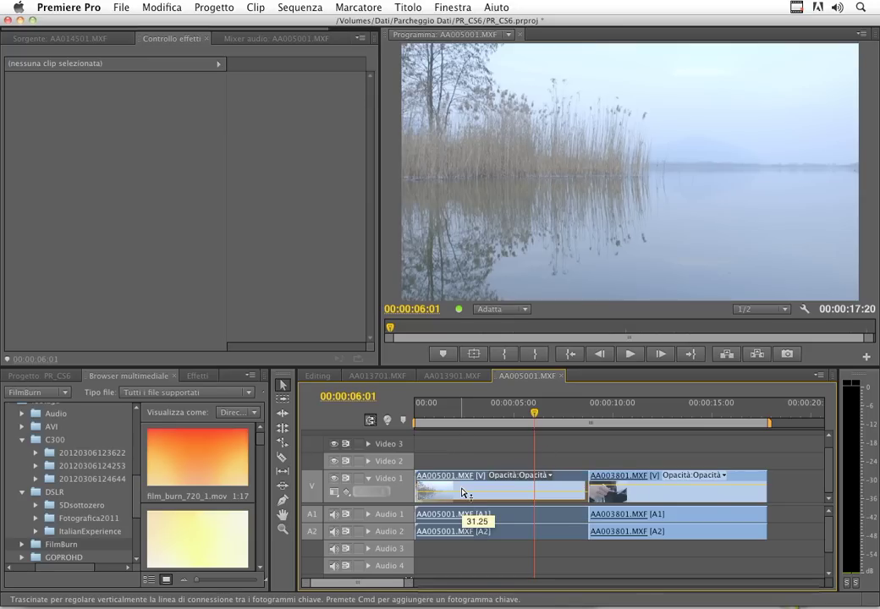
key("j")
key("j")
key("k")
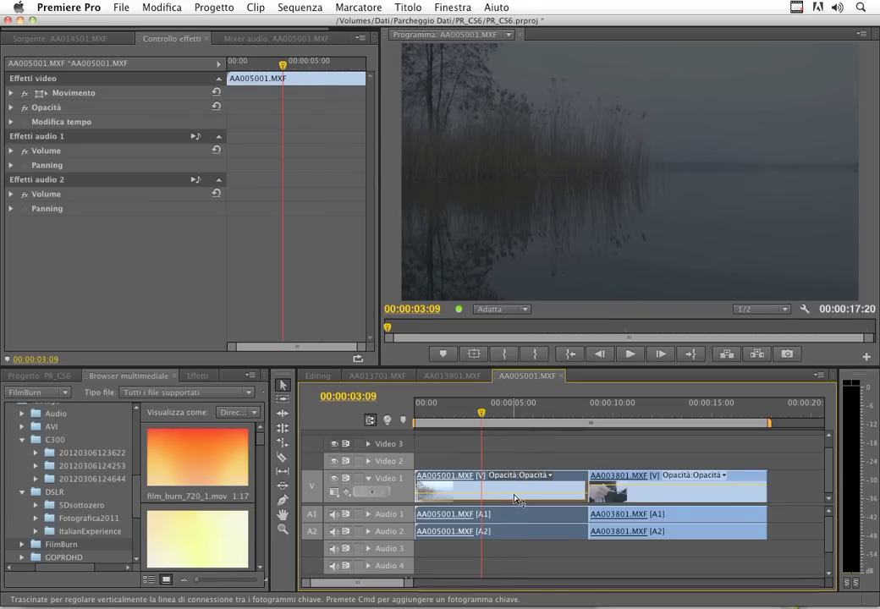
left_click_drag(514, 498, 515, 453)
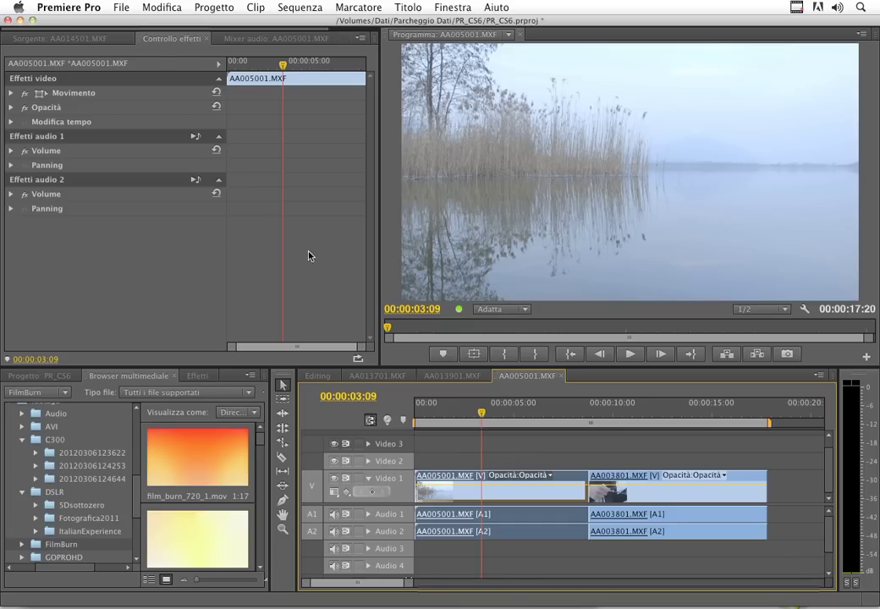
- Expand the lake clip's Opacità settings and check the Metodo fusione list, leaving it at Normale
left_click(11, 108)
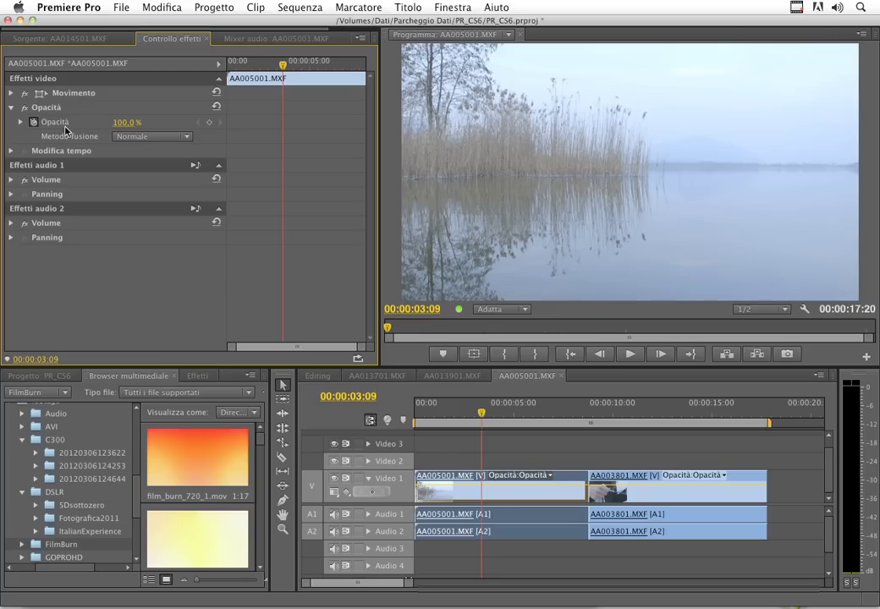
left_click(162, 138)
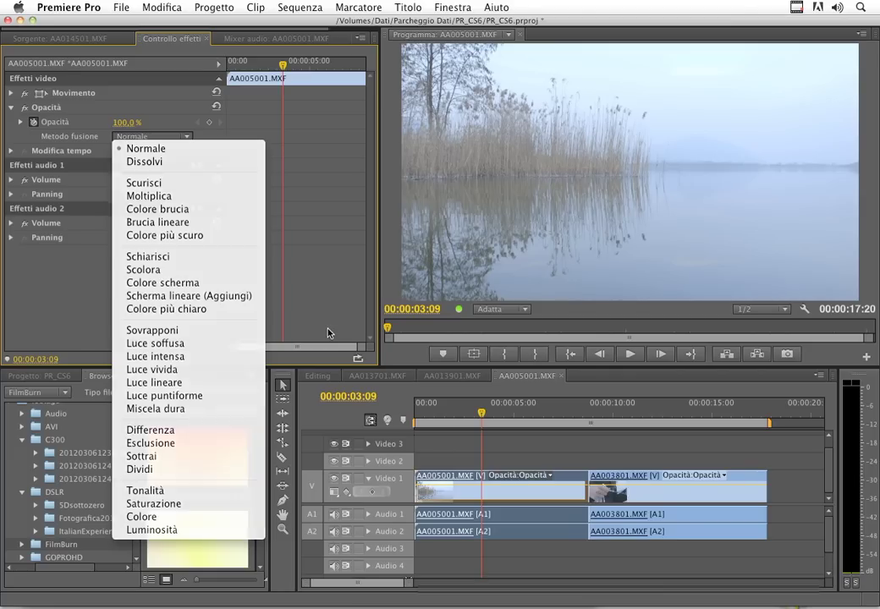
left_click(329, 334)
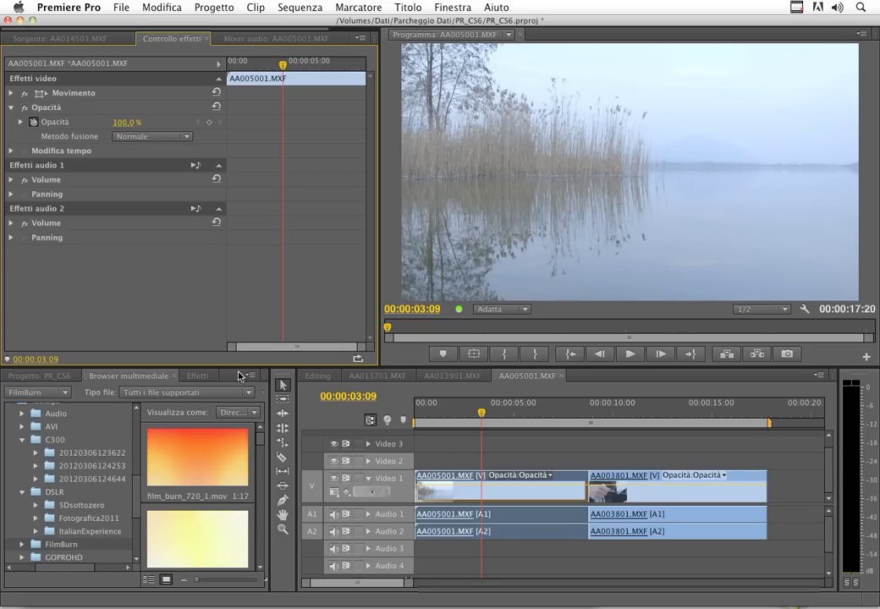
- Widen the Browser multimediale, scroll through the filmburn clips, and select the orange 5:23 one
left_click_drag(271, 442, 308, 444)
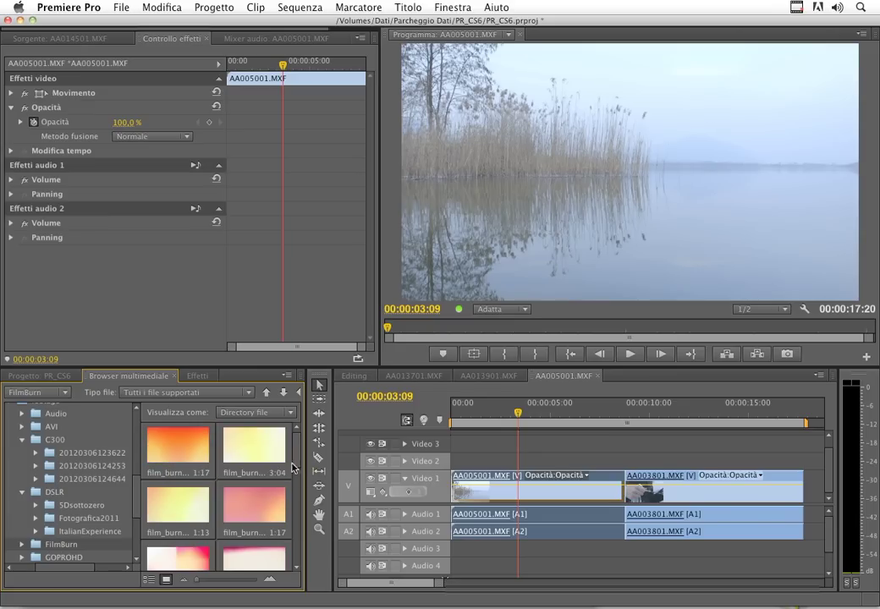
scroll(297, 471, "down", 1)
scroll(287, 469, "down", 1)
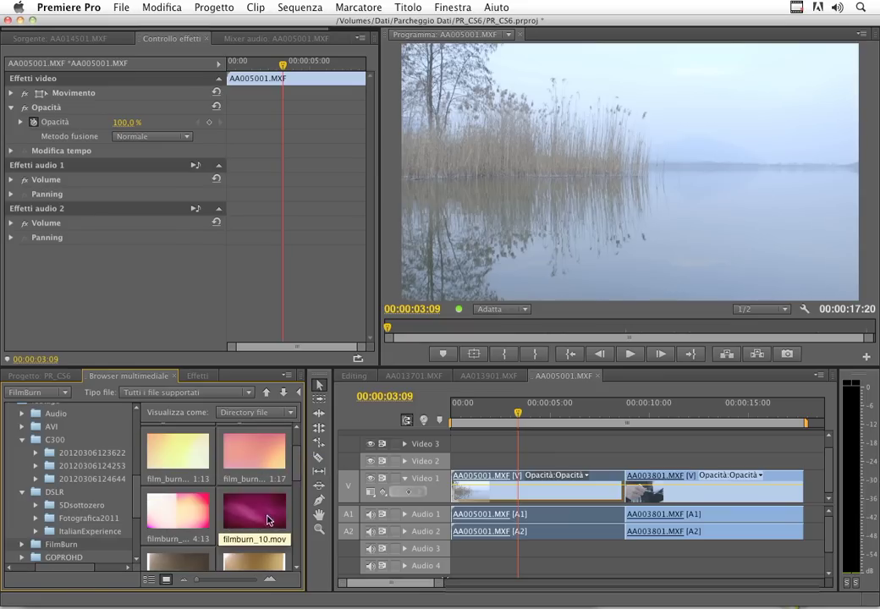
scroll(286, 499, "down", 3)
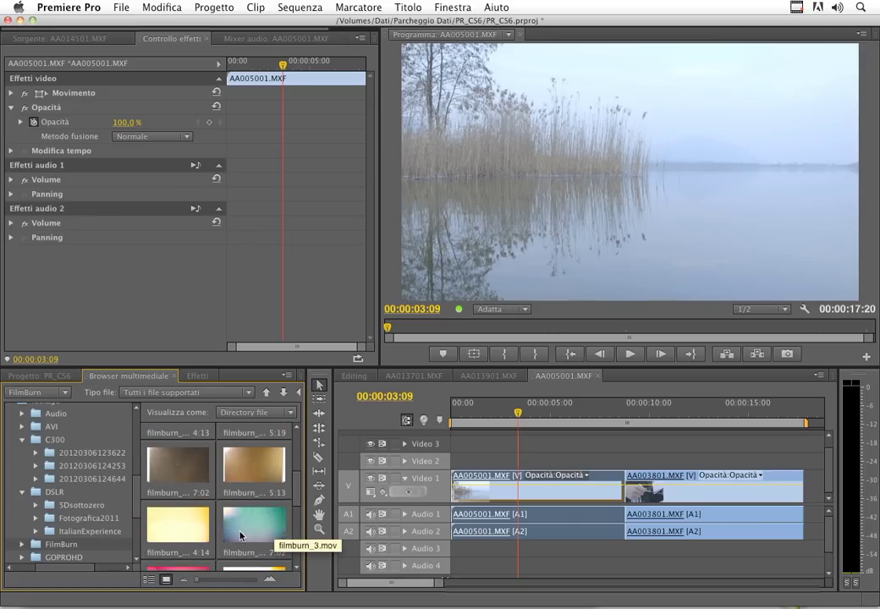
scroll(303, 511, "down", 3)
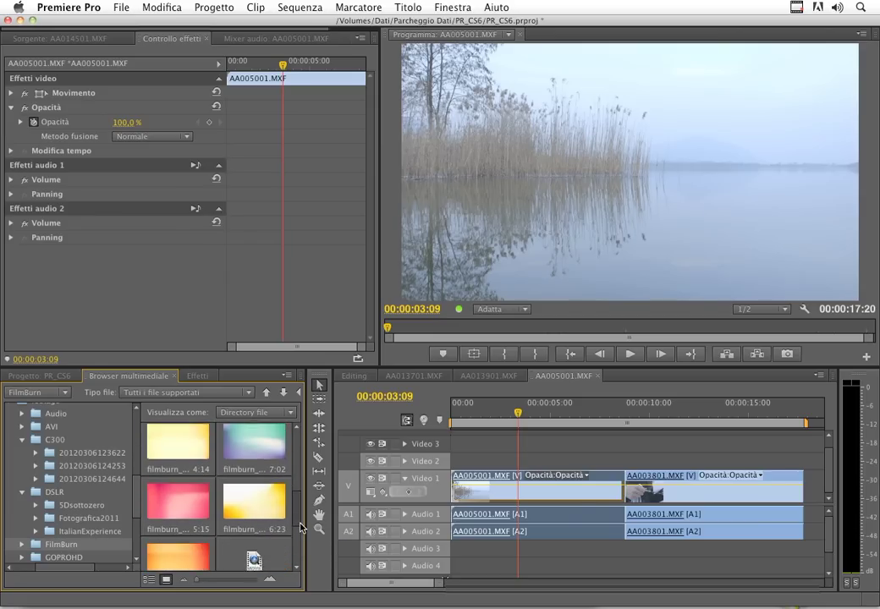
scroll(298, 538, "down", 2)
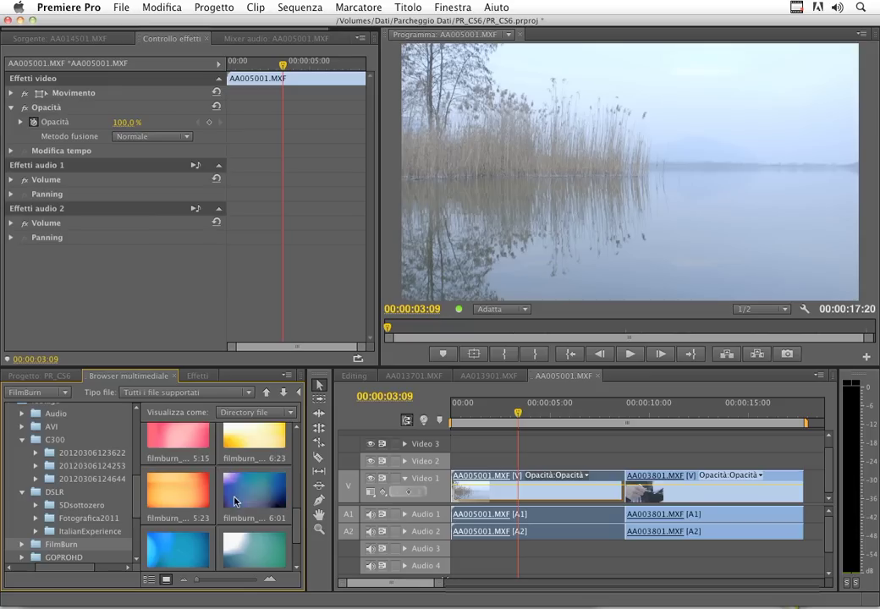
left_click(193, 498)
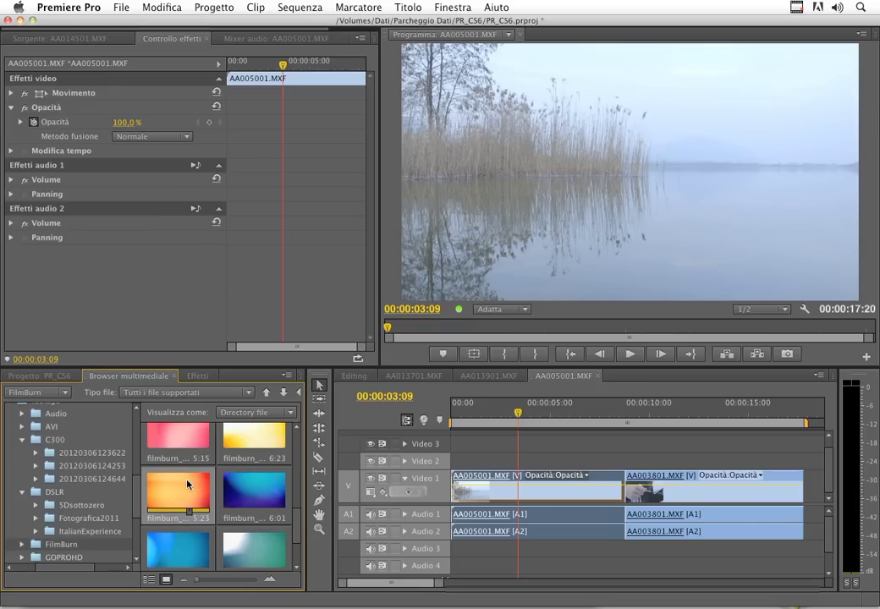
- Place filmburn_6.mov on Video 2 at the sequence start, above the lake clip
right_click(189, 487)
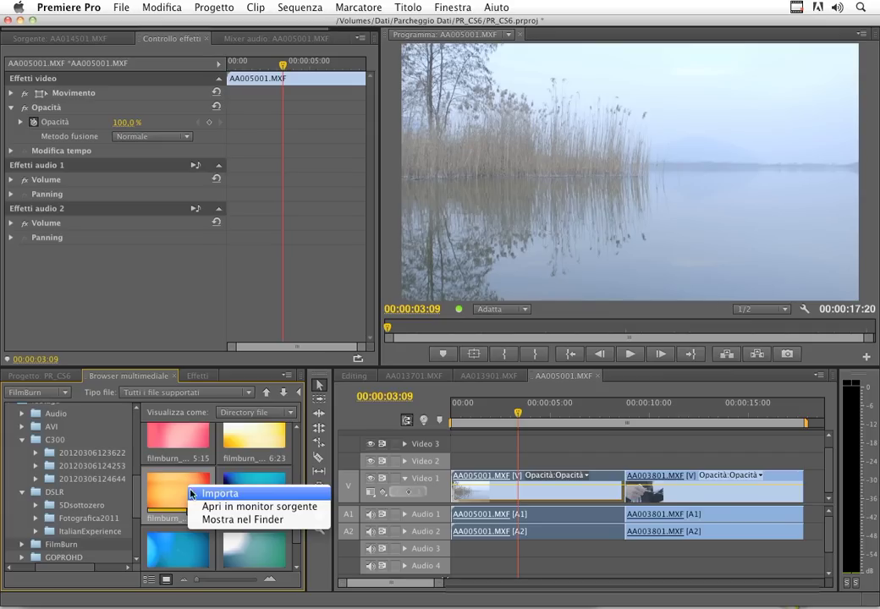
left_click(193, 494)
left_click_drag(368, 420, 459, 459)
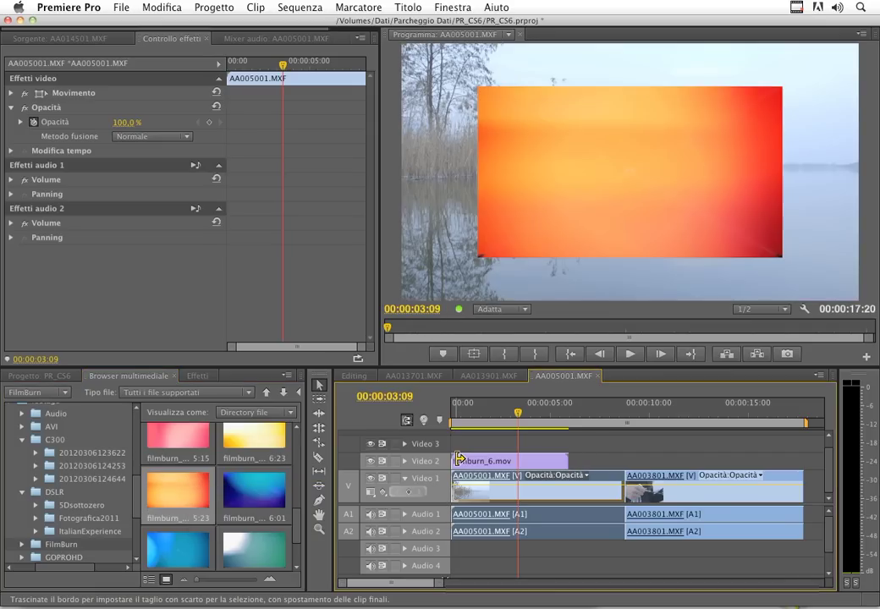
- Scrub to preview the overlay, leaving the playhead at 00:00:01:14
mouse_move(501, 416)
left_mouse_down()
mouse_move(480, 423)
mouse_move(509, 420)
left_mouse_up()
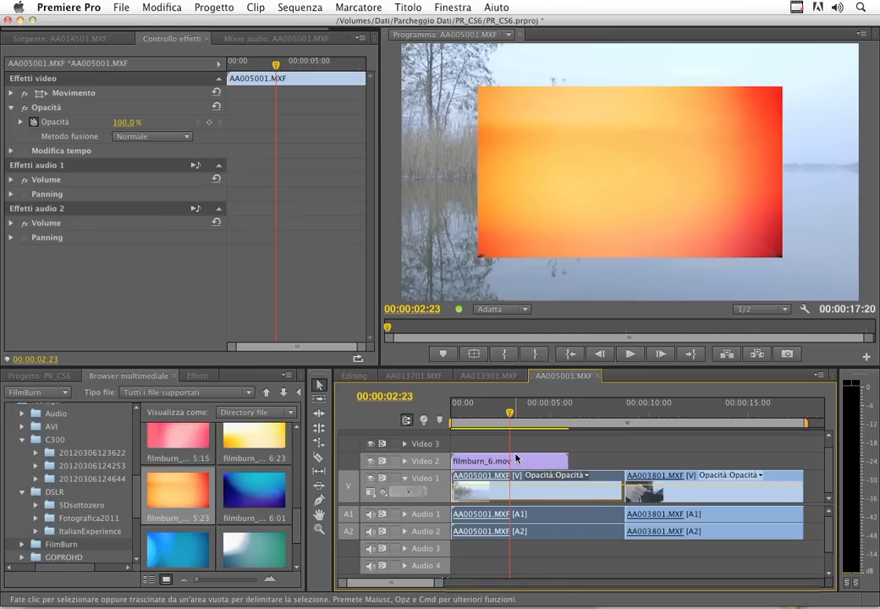
mouse_move(515, 458)
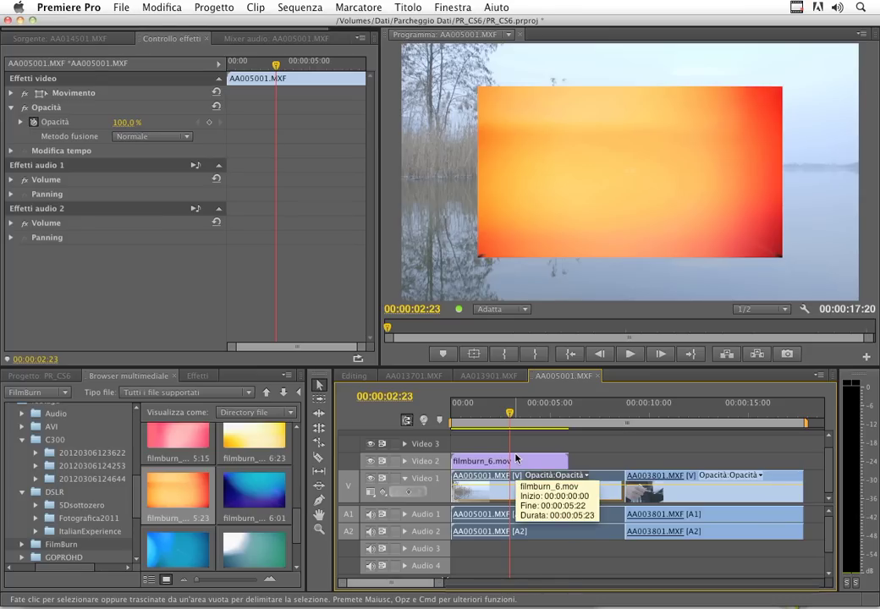
left_click_drag(509, 413, 482, 413)
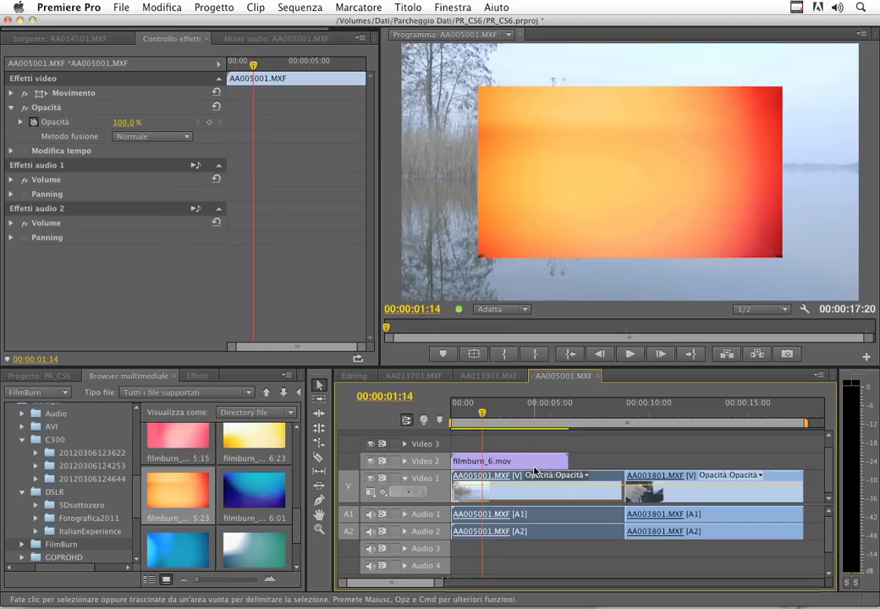
- Apply Ridimensiona a dimensione fotogramma to filmburn_6.mov so it fills the frame
right_click(533, 466)
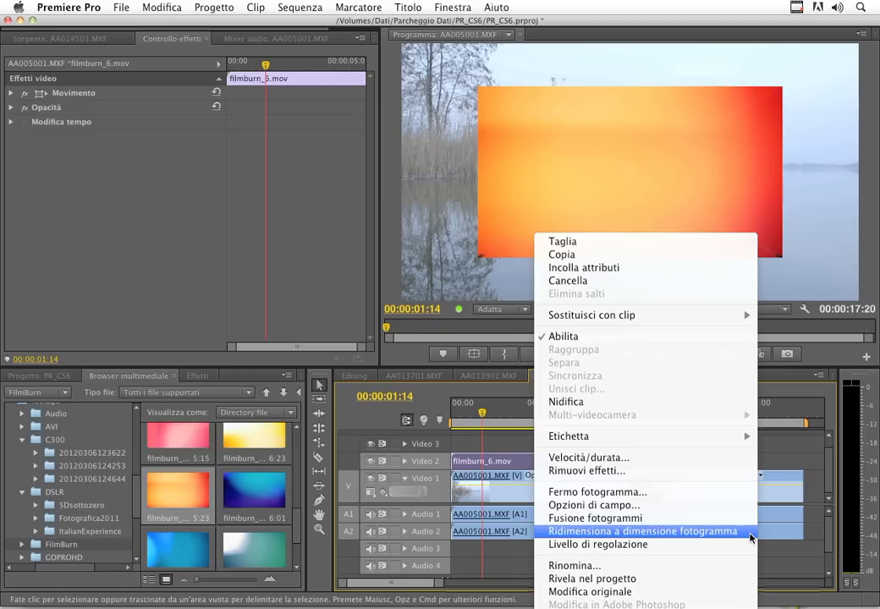
left_click(750, 533)
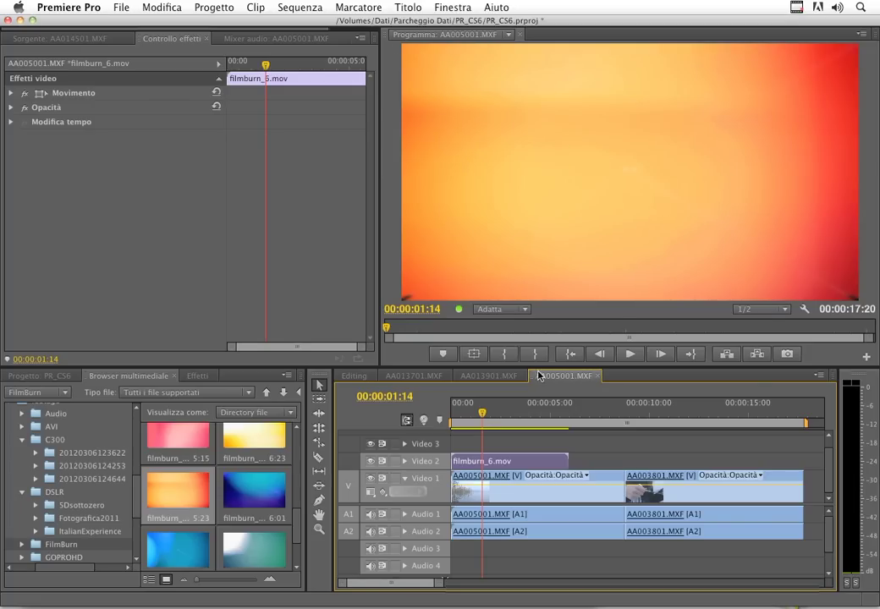
- At about two seconds, lower the film burn's Opacità to roughly 55%
left_click_drag(483, 413, 500, 425)
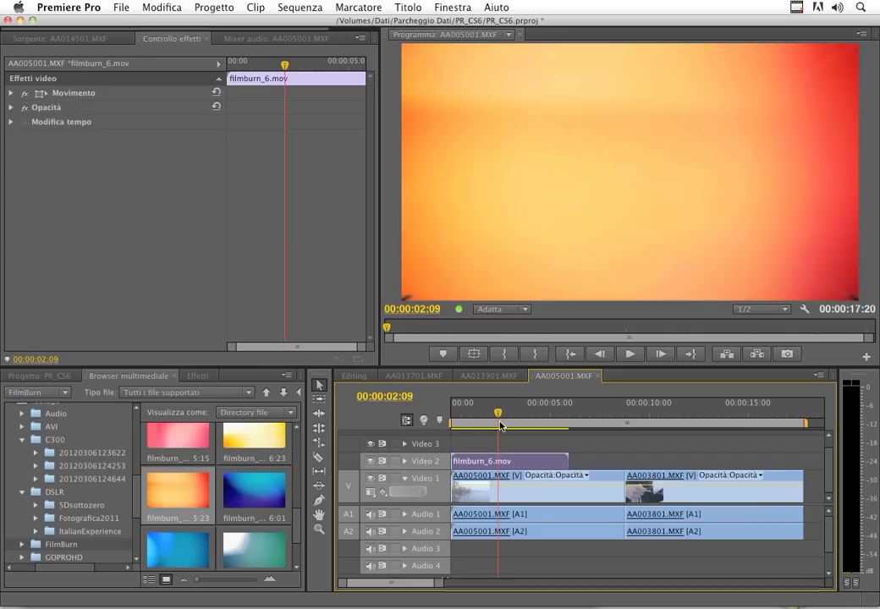
left_click(11, 108)
left_click_drag(123, 122, 137, 124)
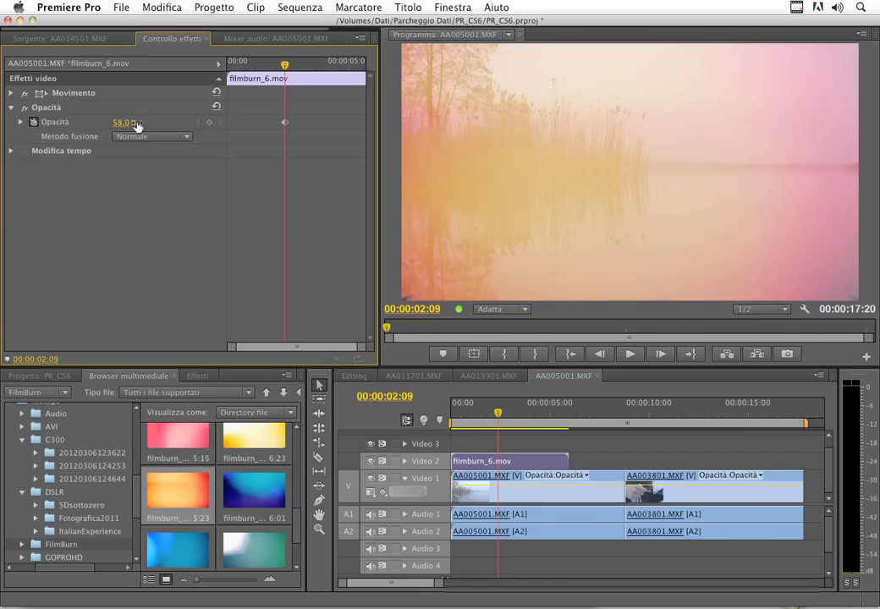
- Preview the fade from the start, then set the film burn's opacity to 100% at 00:00
left_click(461, 421)
key("space")
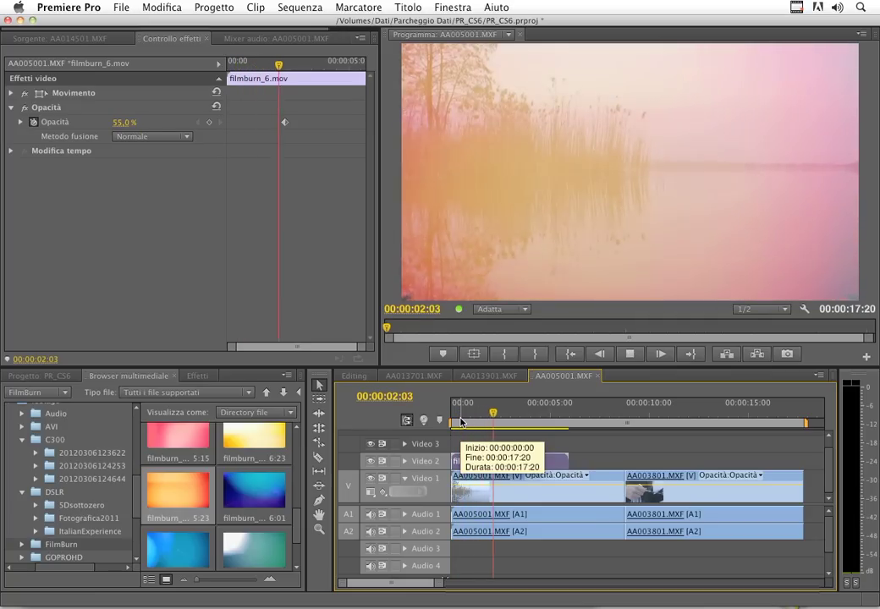
key("space")
left_click(475, 412)
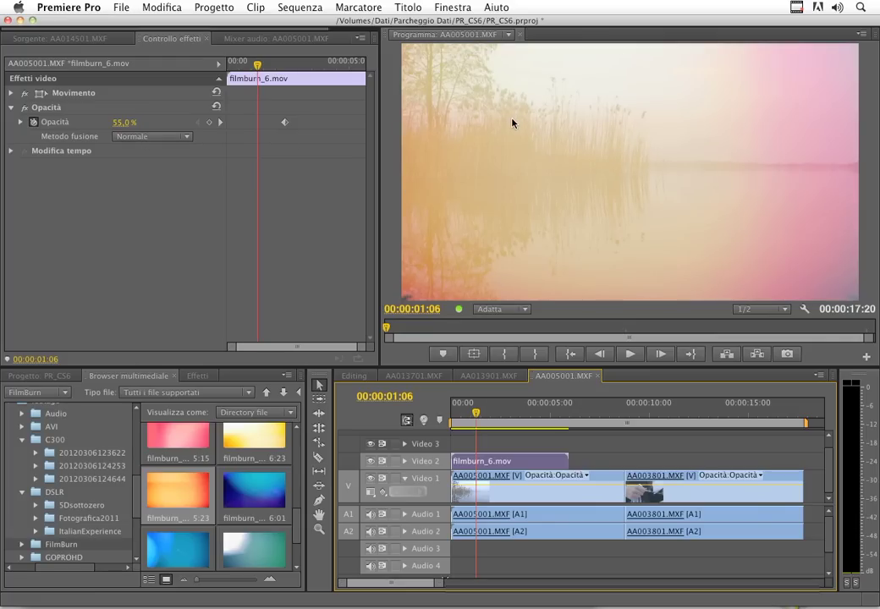
mouse_move(475, 413)
left_mouse_down()
mouse_move(481, 429)
mouse_move(444, 414)
left_mouse_up()
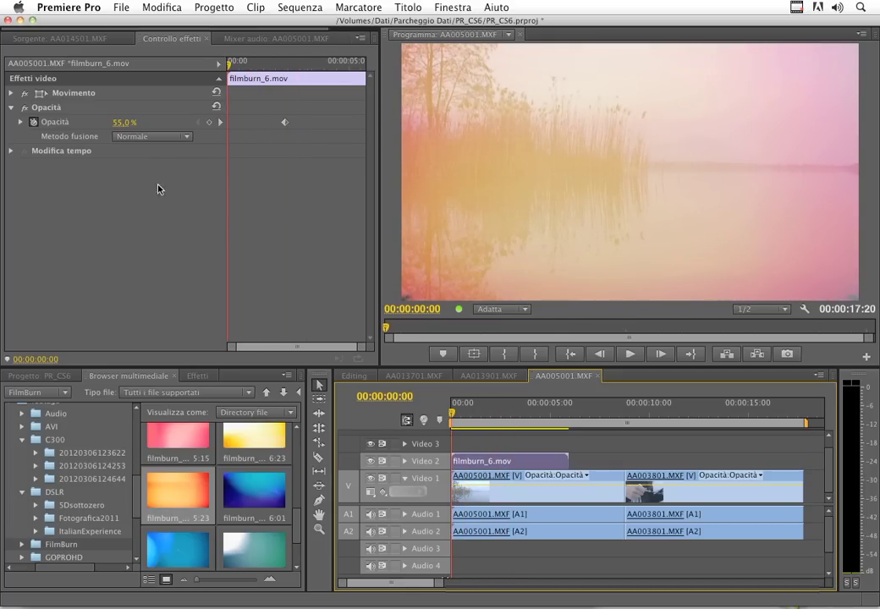
left_click_drag(125, 122, 169, 122)
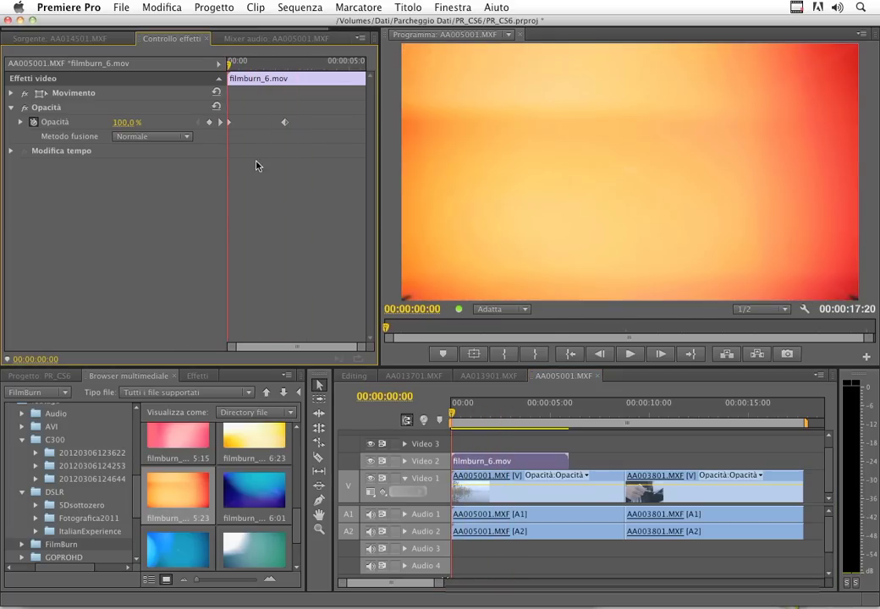
- Delete the film burn's opacity keyframe so it stays at 100%, then show the Metodo fusione options
key("Delete")
left_click(150, 137)
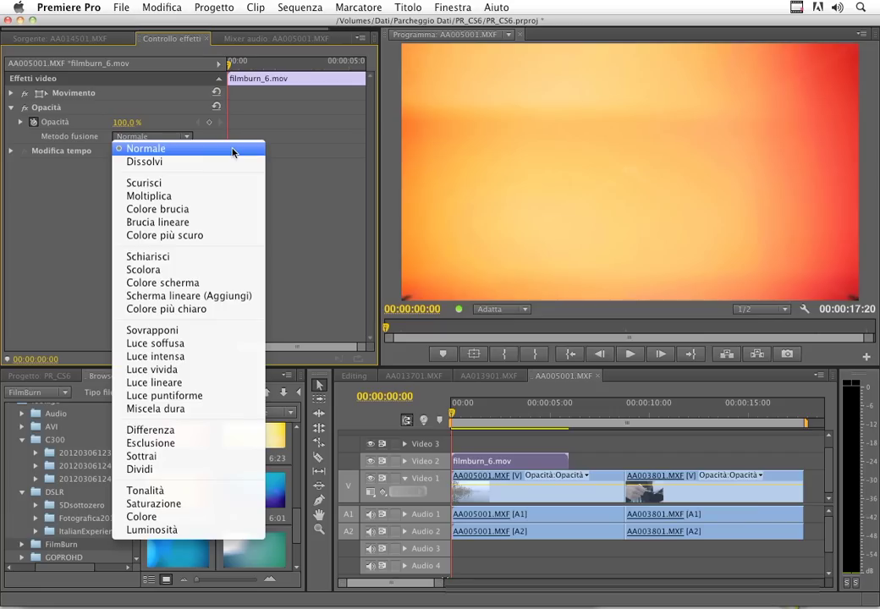
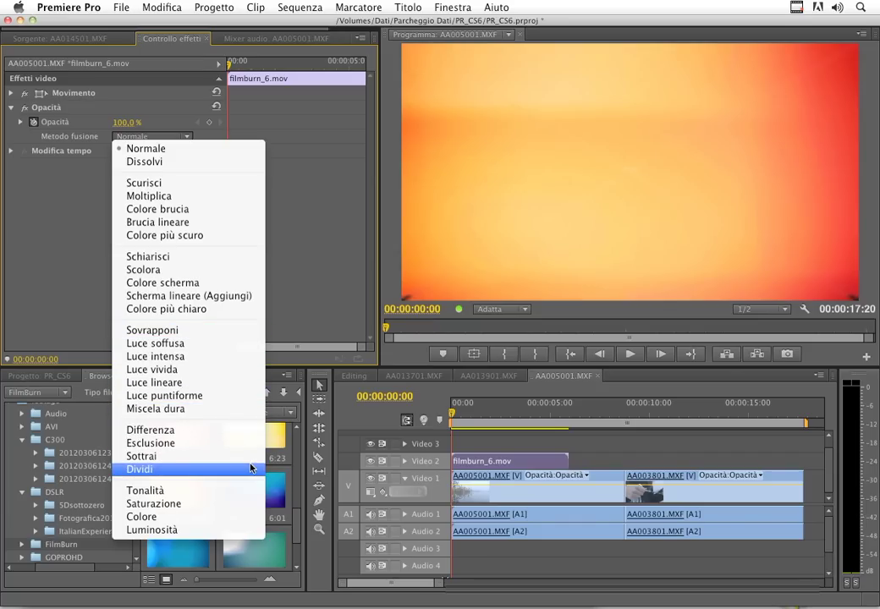
- Blend filmburn_6.mov over the lake clip, trying Luminosità before settling on Luce soffusa
left_click(245, 528)
mouse_move(452, 409)
left_mouse_down()
mouse_move(482, 421)
mouse_move(449, 420)
left_mouse_up()
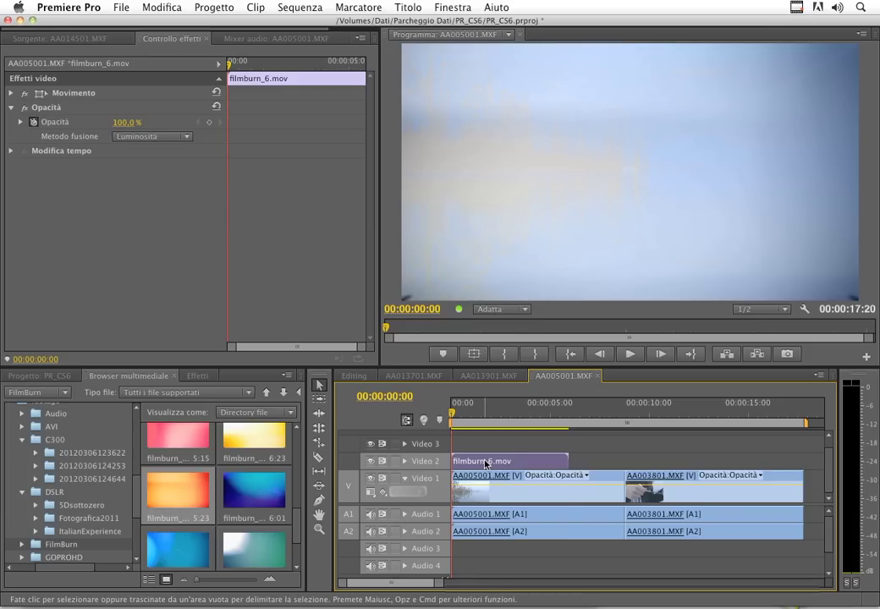
mouse_move(486, 463)
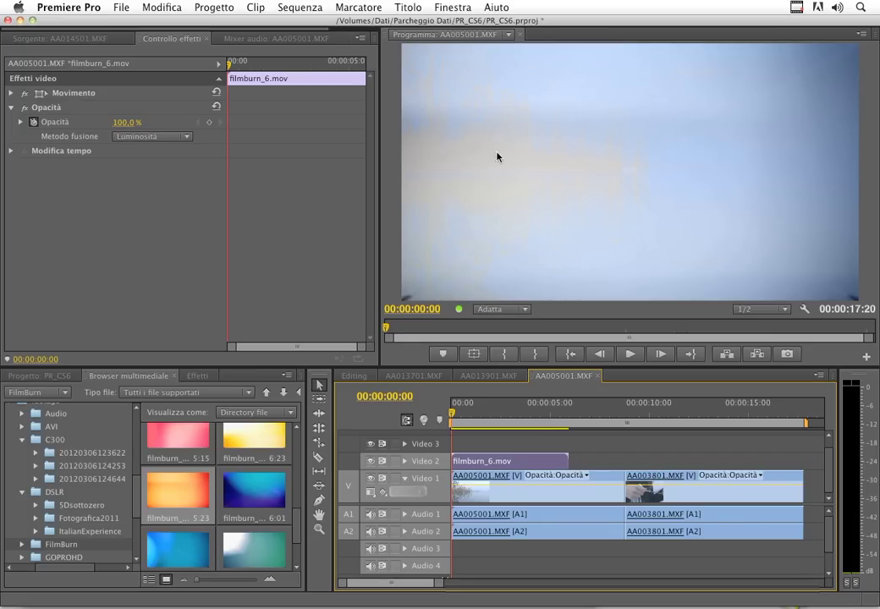
left_click(171, 136)
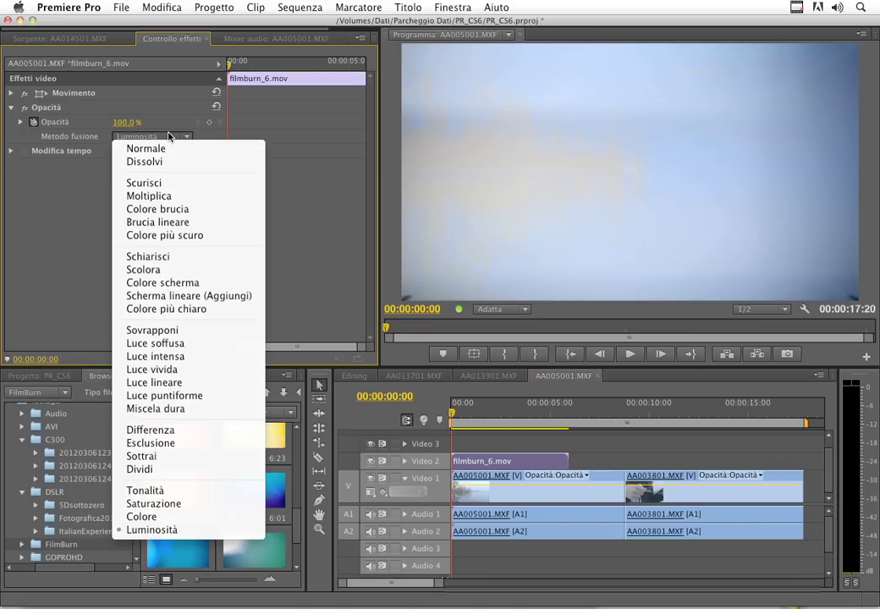
left_click(235, 347)
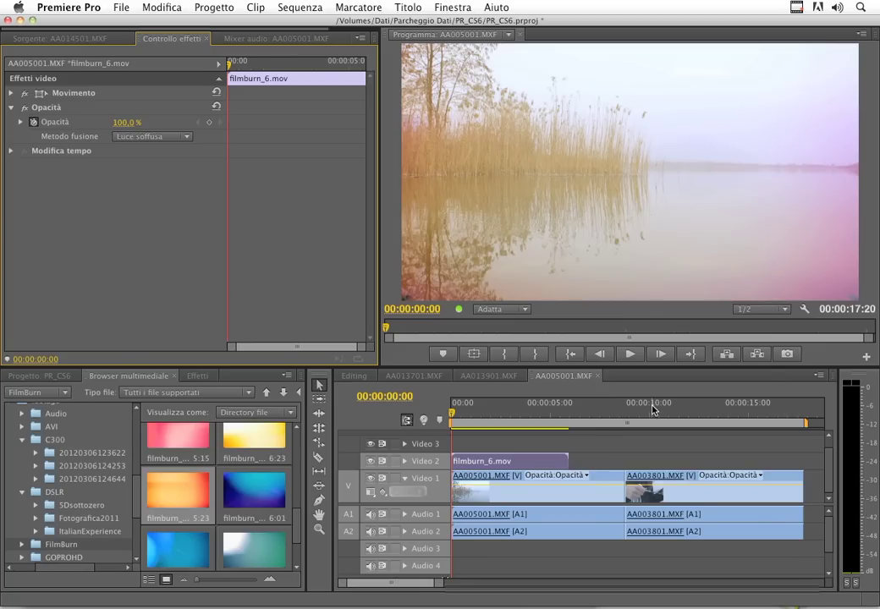
- Preview the blend, then test Normale mode at 55% opacity before restoring 100%
key("space")
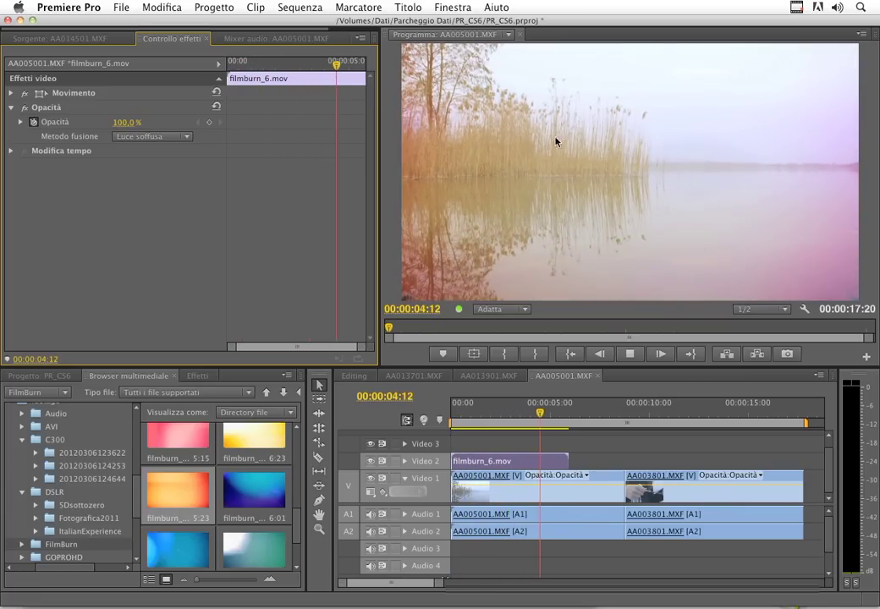
key("space")
mouse_move(546, 414)
left_mouse_down()
mouse_move(556, 427)
mouse_move(505, 423)
left_mouse_up()
left_click(156, 136)
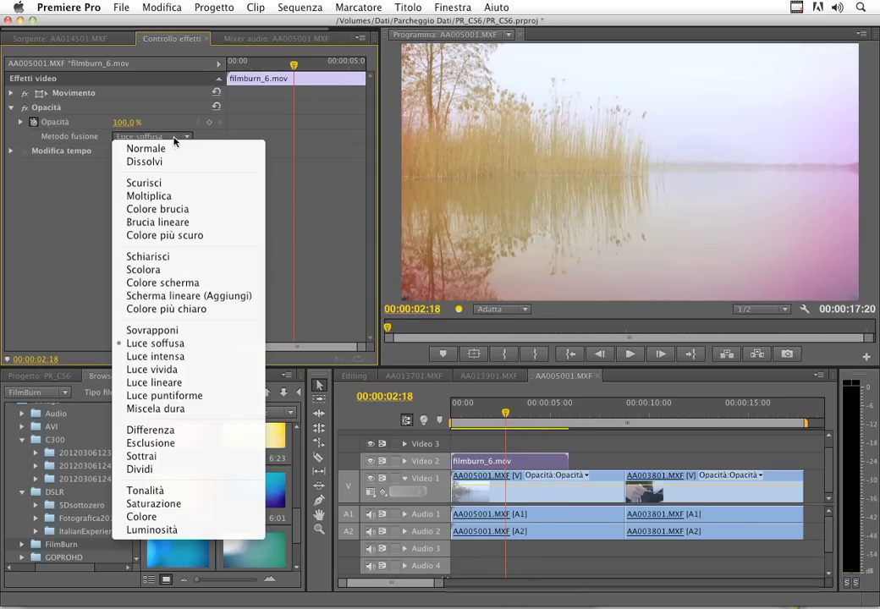
left_click(176, 147)
left_click(126, 123)
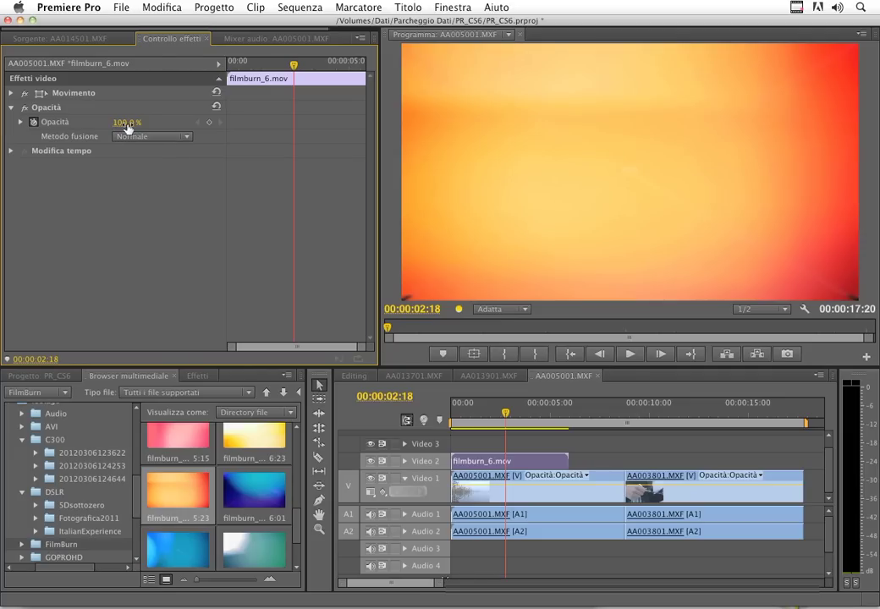
type("55")
key("Return")
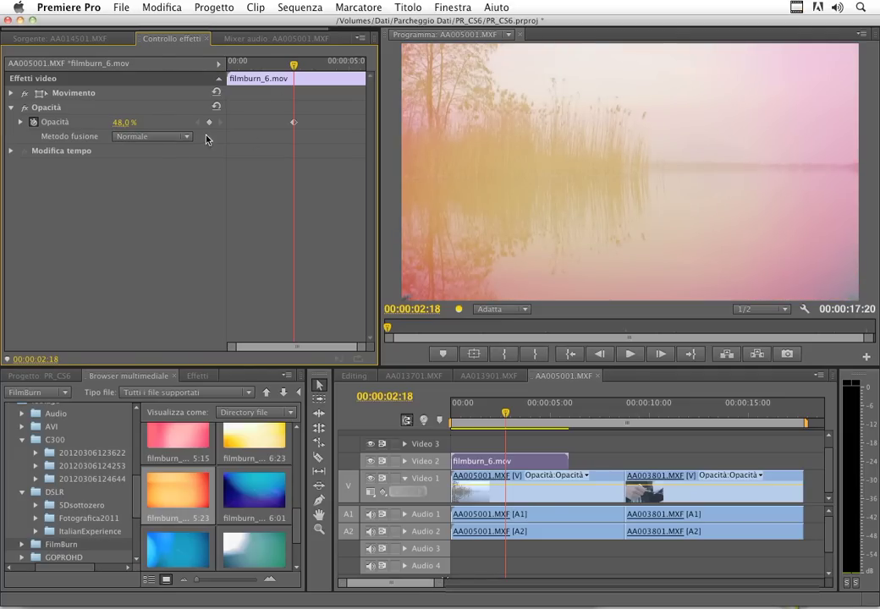
left_click_drag(117, 122, 152, 123)
- Switch the overlay back to Luce soffusa and review it around one second in
left_click(134, 137)
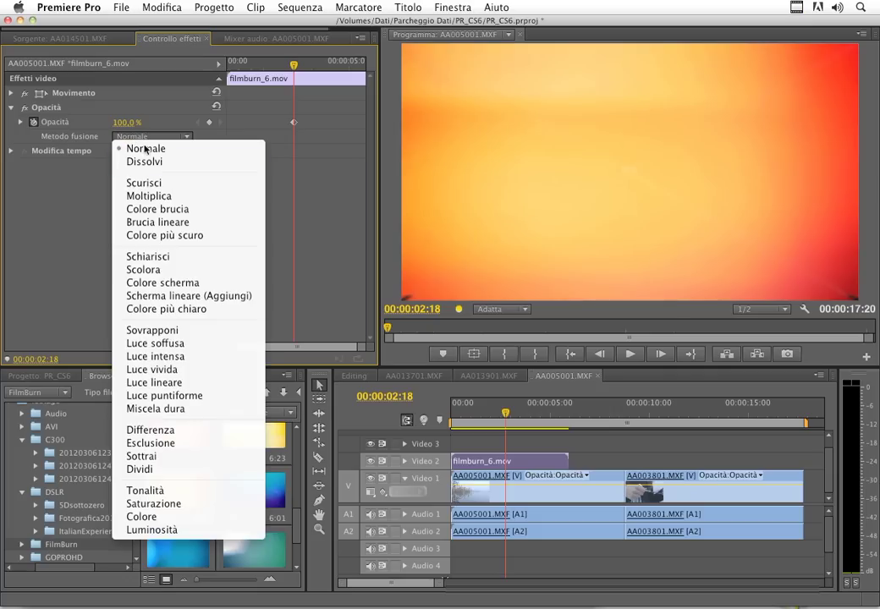
left_click(169, 343)
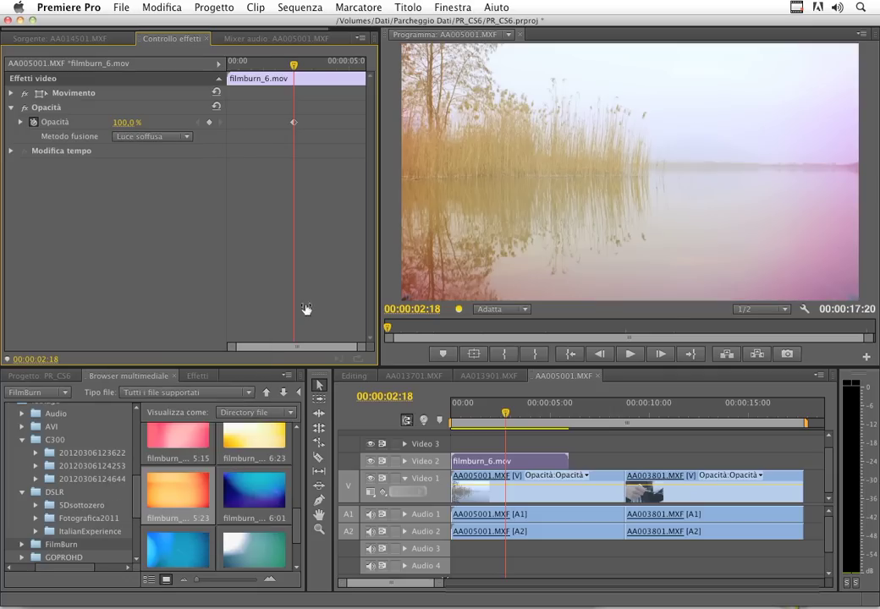
mouse_move(473, 422)
left_mouse_down()
mouse_move(501, 425)
mouse_move(482, 423)
left_mouse_up()
left_click(176, 146)
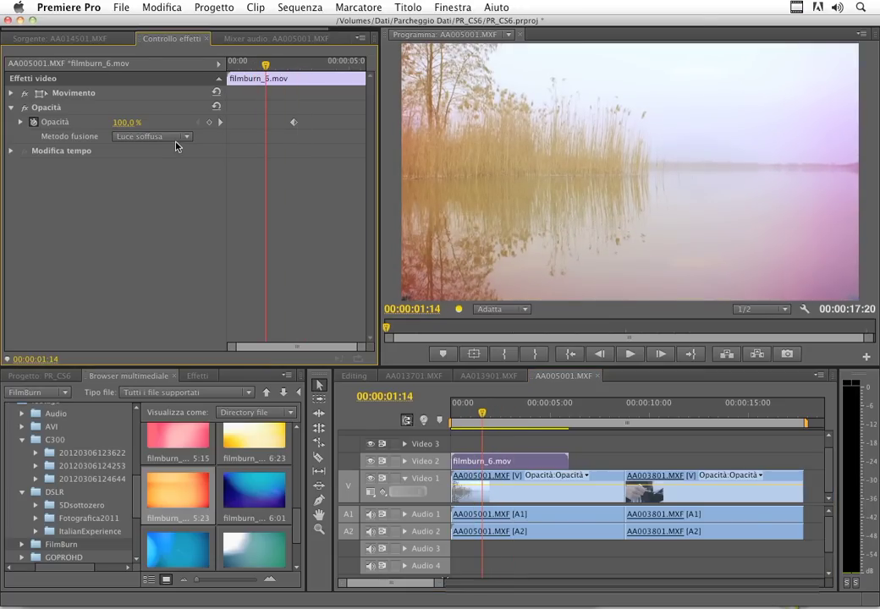
left_click(170, 137)
- Try Moltiplica on the filmburn overlay, then settle on Sovrapponi for a pink-orange wash
left_click(192, 196)
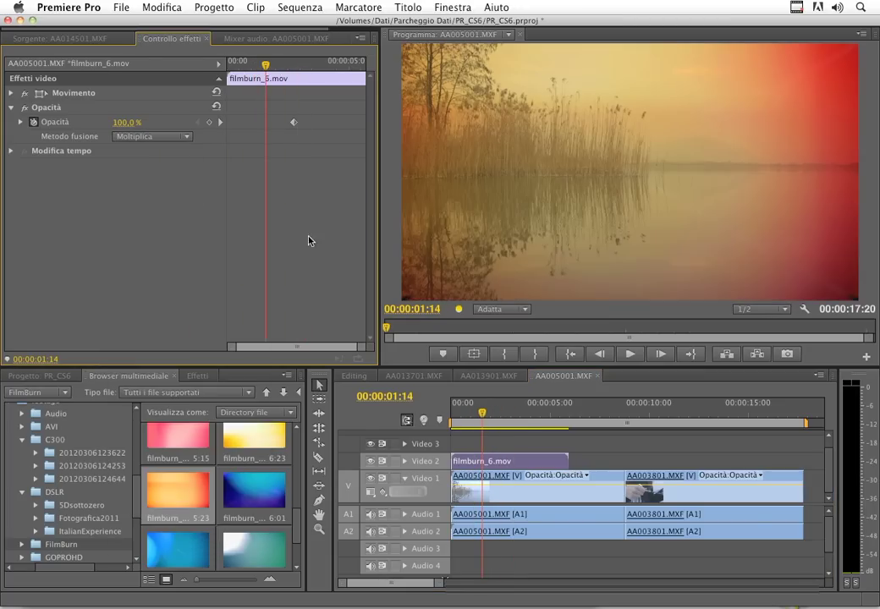
left_click_drag(468, 422, 467, 420)
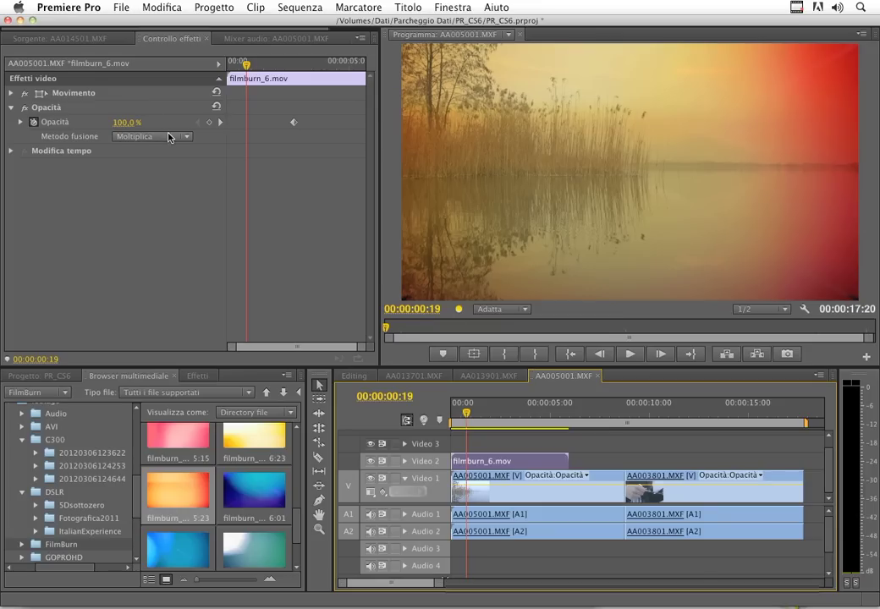
left_click(139, 136)
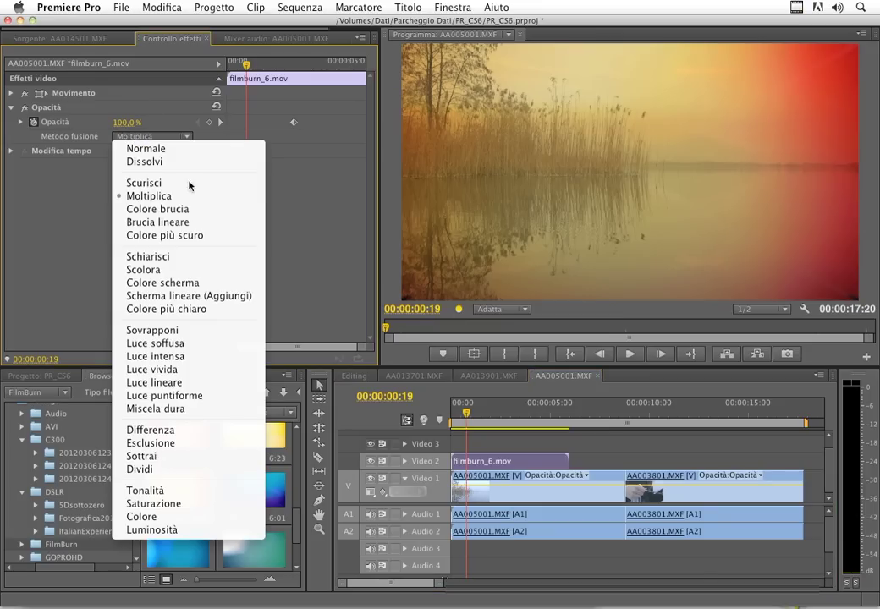
left_click(152, 329)
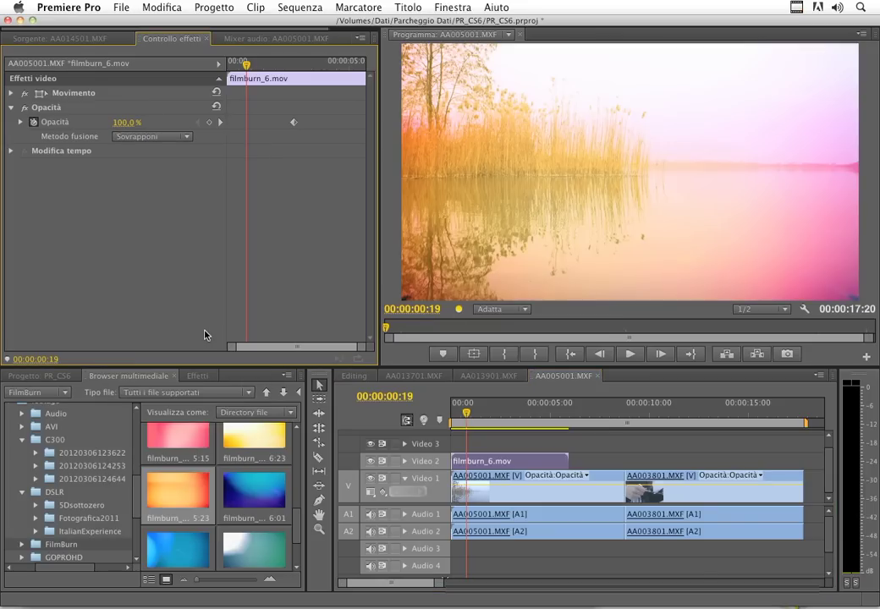
mouse_move(466, 413)
left_mouse_down()
mouse_move(508, 420)
mouse_move(451, 420)
left_mouse_up()
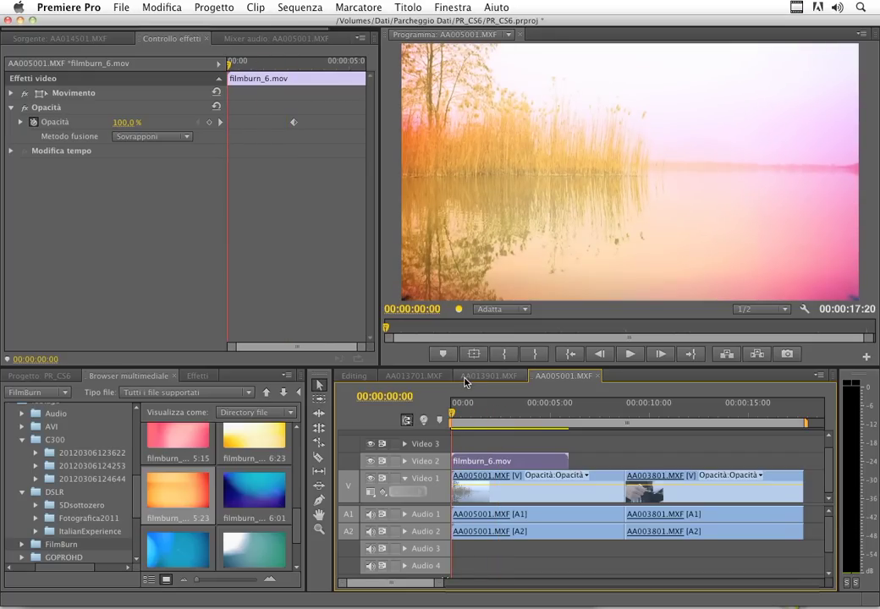
left_click(153, 136)
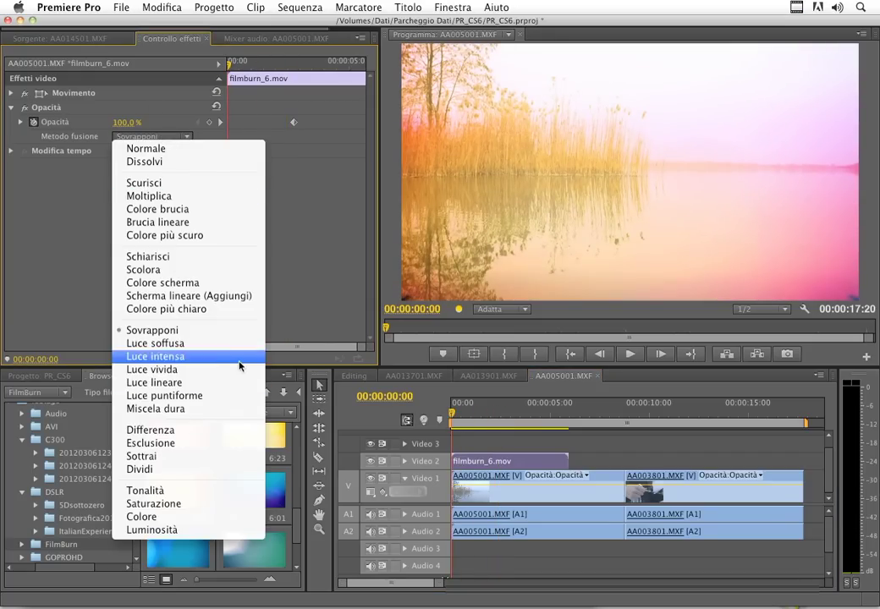
left_click(506, 290)
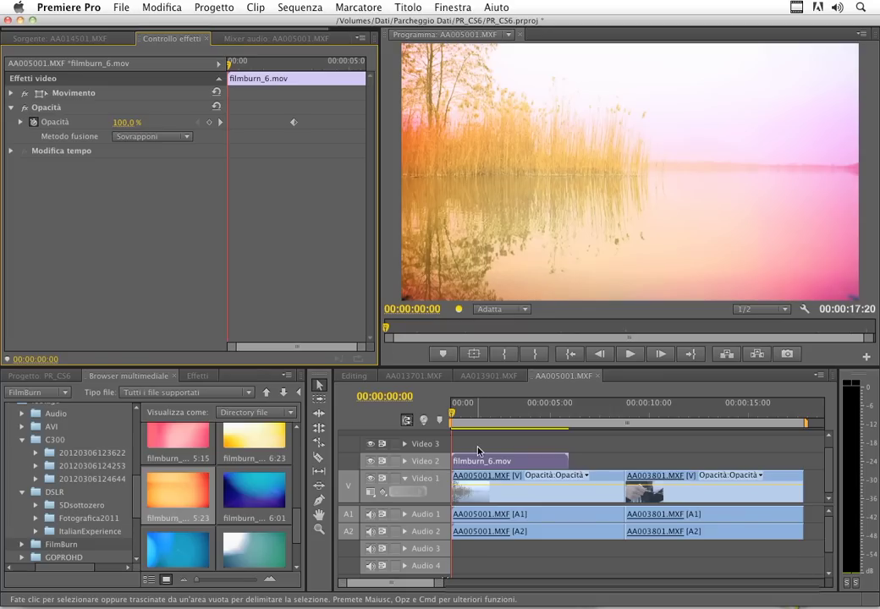
- Apply the default dissolve to the starts of both clips with Cmd+D
left_click(203, 376)
scroll(33, 497, "down", 3)
left_click(19, 519)
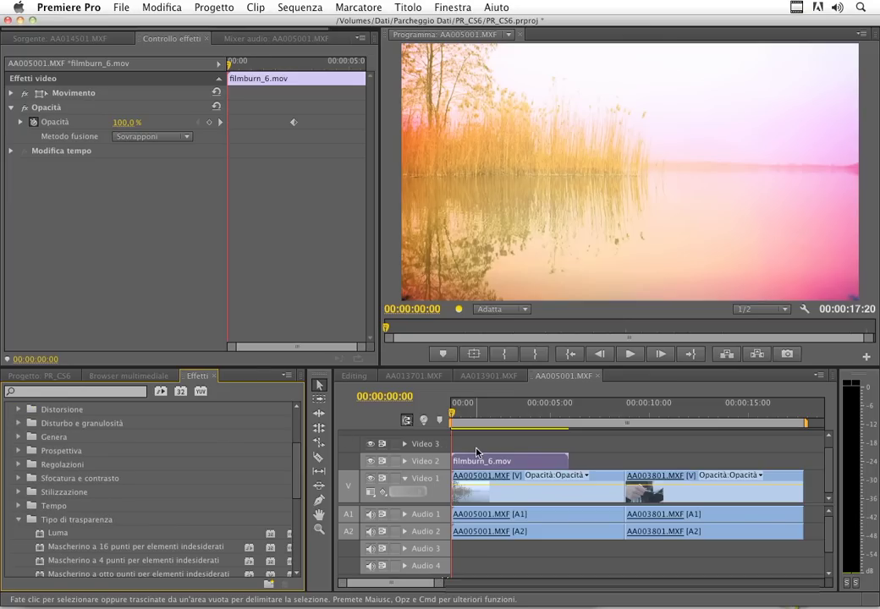
key("super+d")
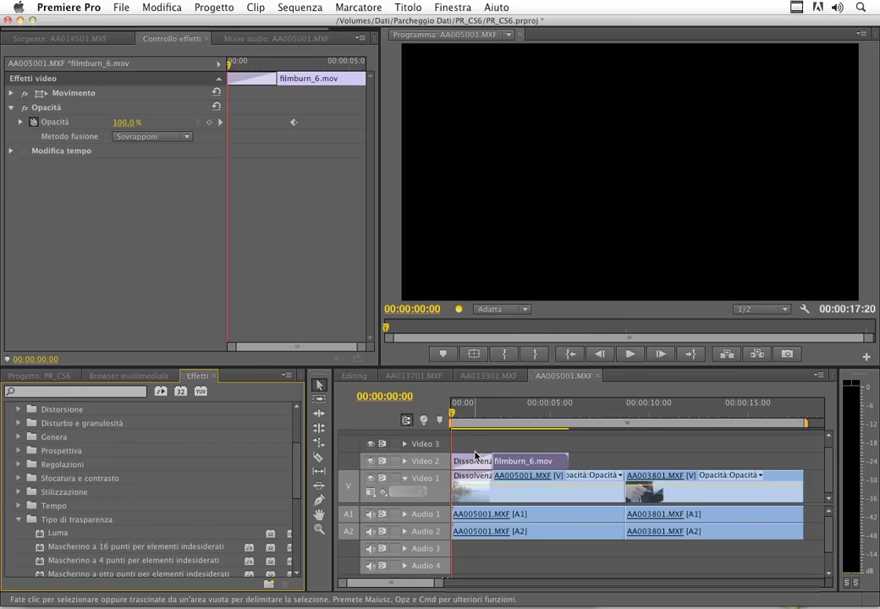
left_click_drag(440, 592, 412, 592)
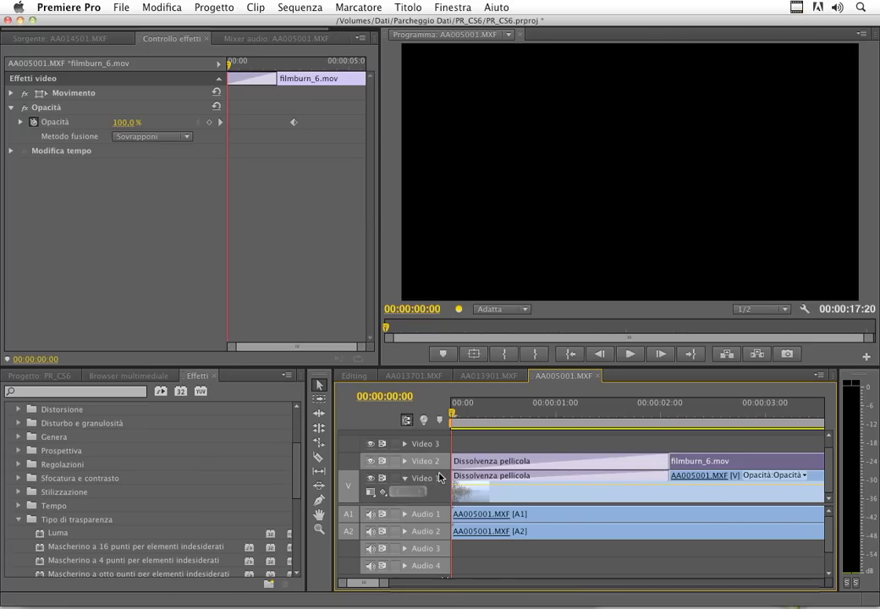
- Delete the Video 2 and Video 1 dissolves, then undo both deletions to restore them
left_click(511, 465)
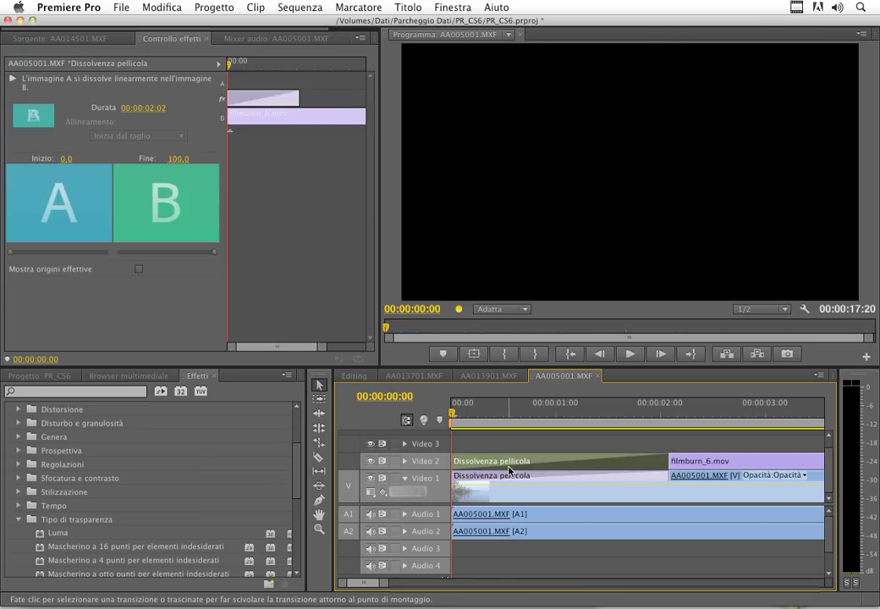
key("Delete")
left_click(508, 475)
key("Delete")
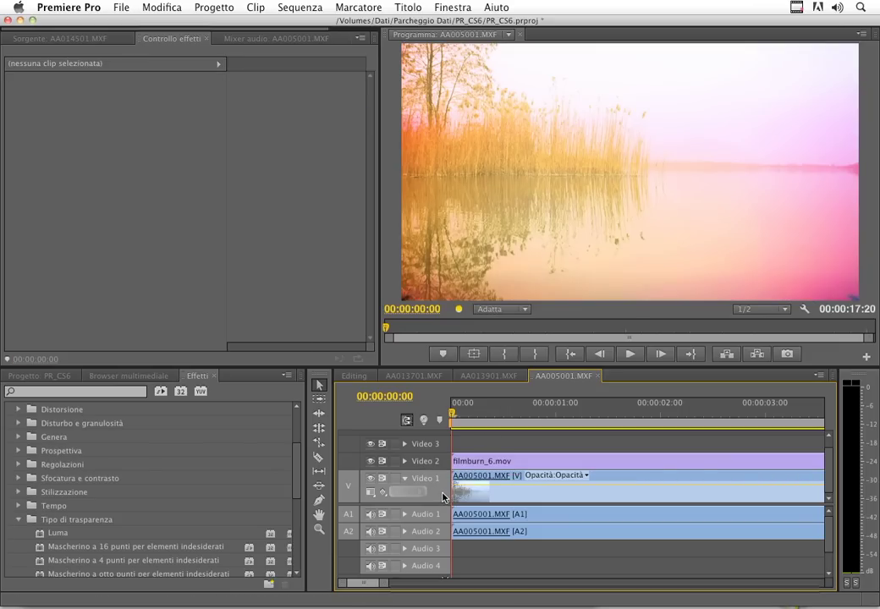
key("super+z")
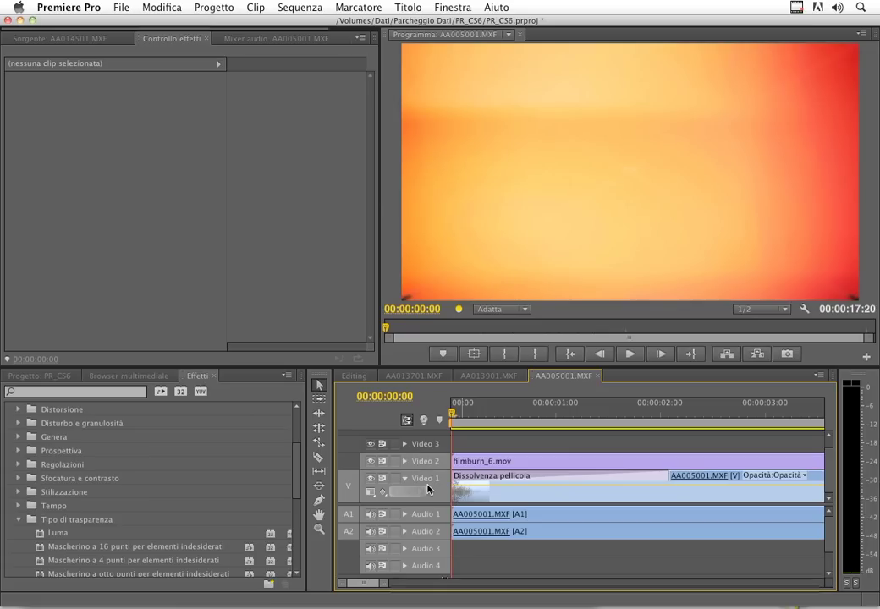
key("super+z")
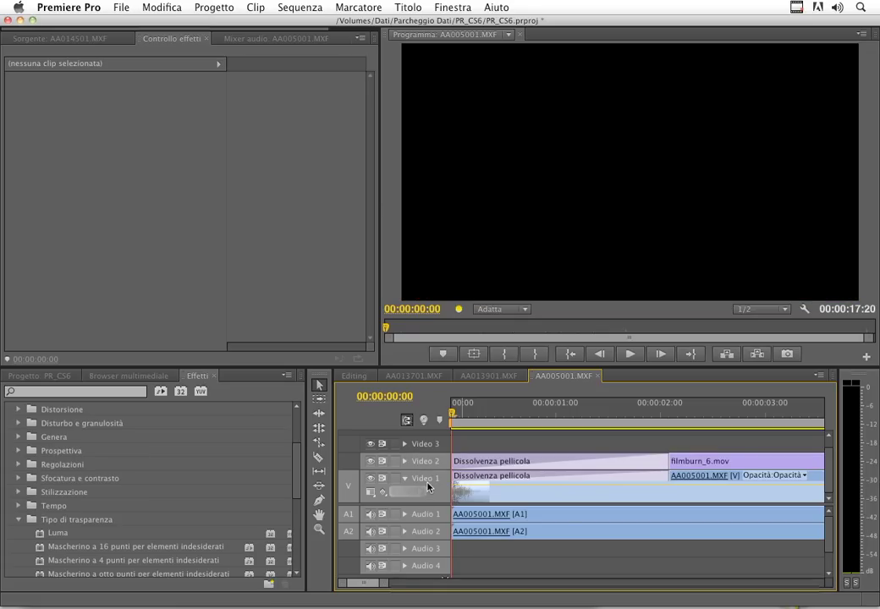
- Zoom the timeline out and play back the fade-in from black
key("minus")
key("space")
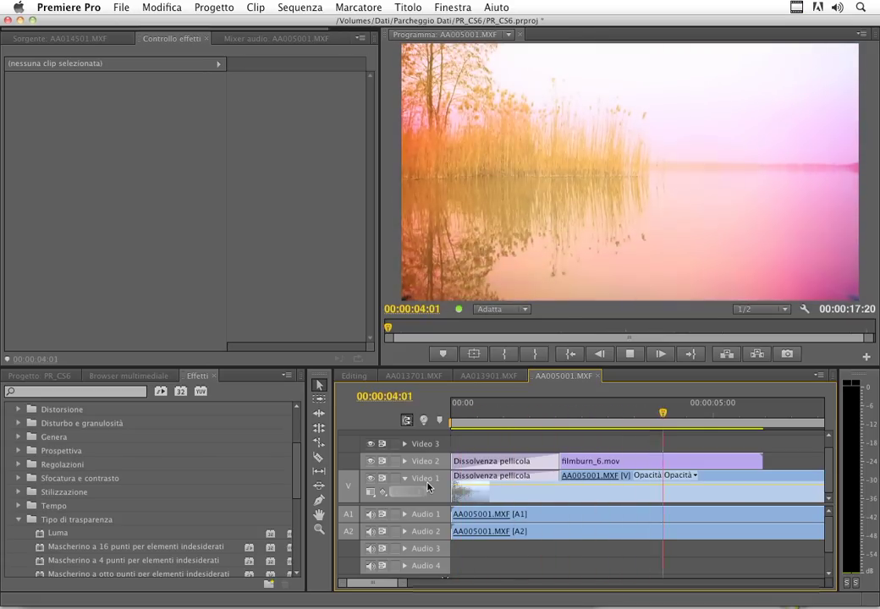
key("space")
- Add a Dissolvenza pellicola at the end of filmburn_6.mov, trimmed to about one second
left_click(755, 410)
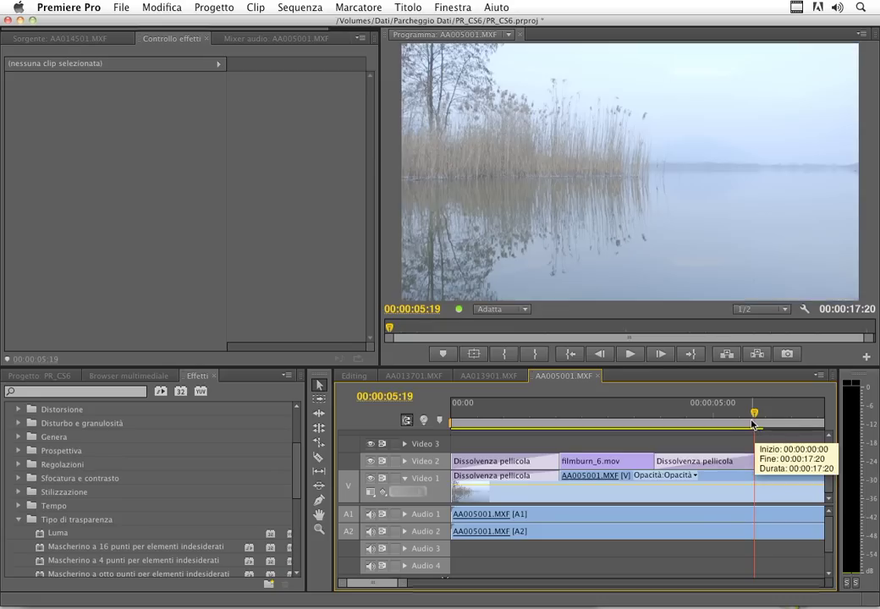
mouse_move(755, 420)
left_mouse_down()
mouse_move(611, 442)
mouse_move(777, 429)
mouse_move(581, 461)
left_mouse_up()
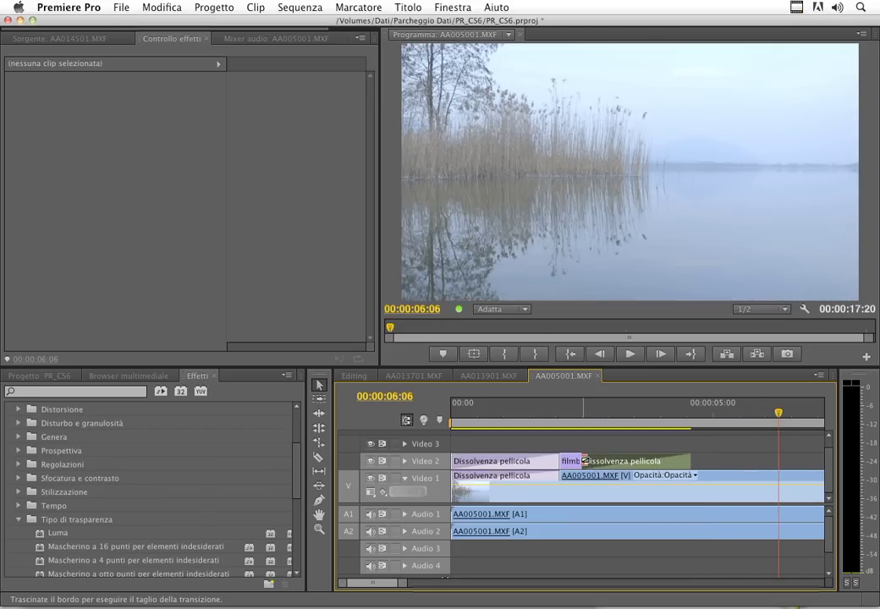
left_click_drag(581, 461, 636, 461)
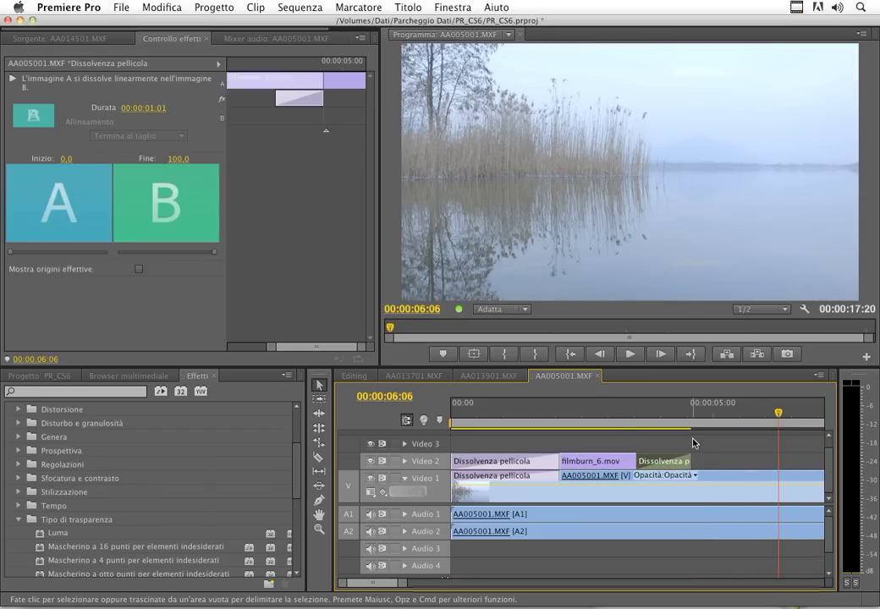
left_click(692, 442)
- Play the sequence from the start to check the overlay fading out
left_click_drag(596, 414, 453, 415)
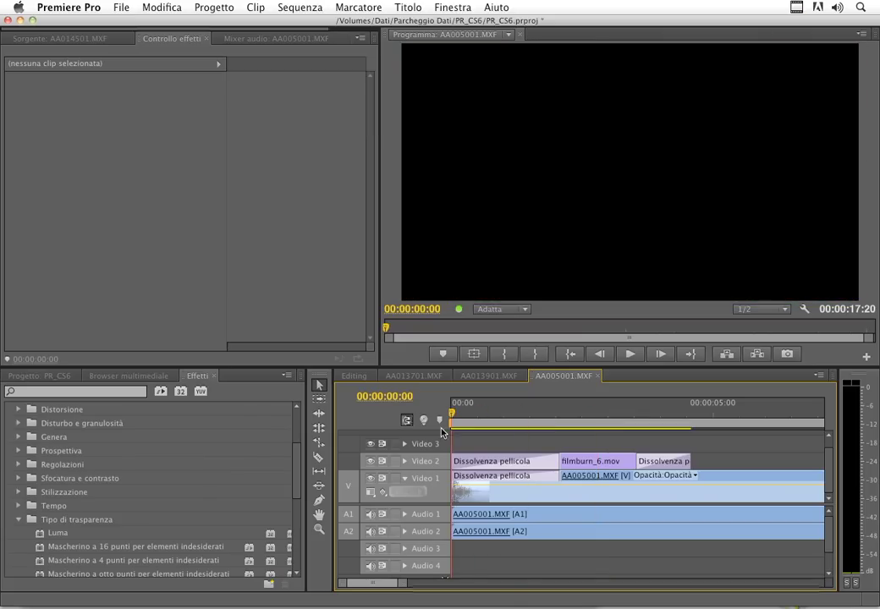
key("space")
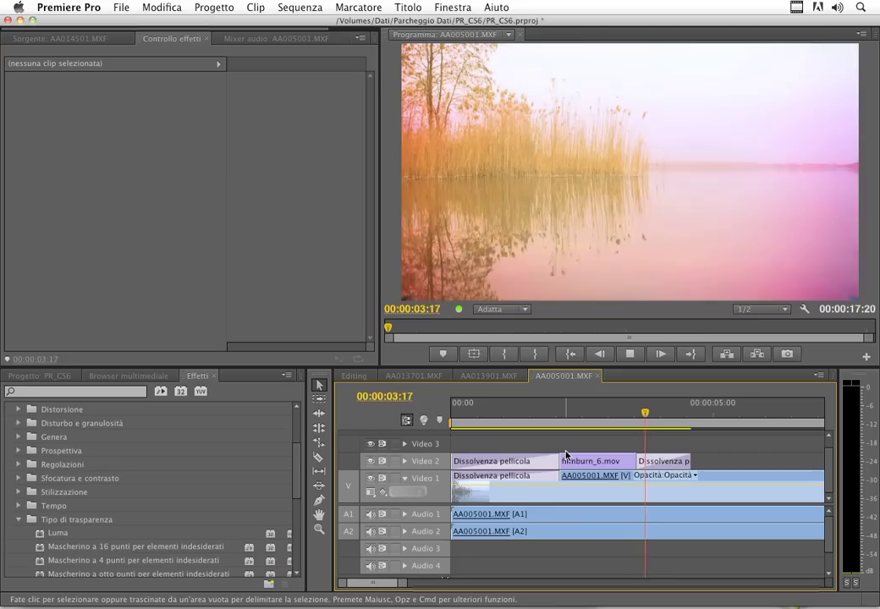
key("space")
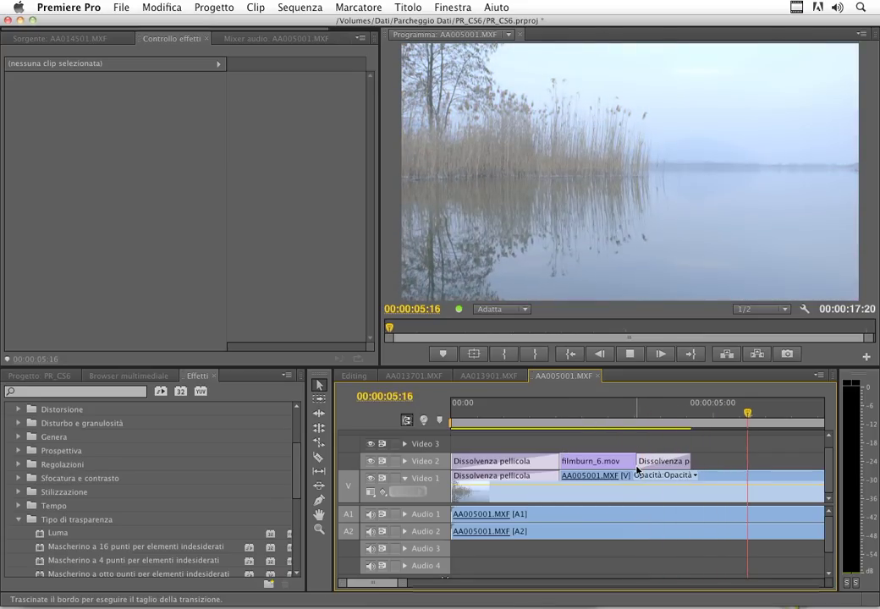
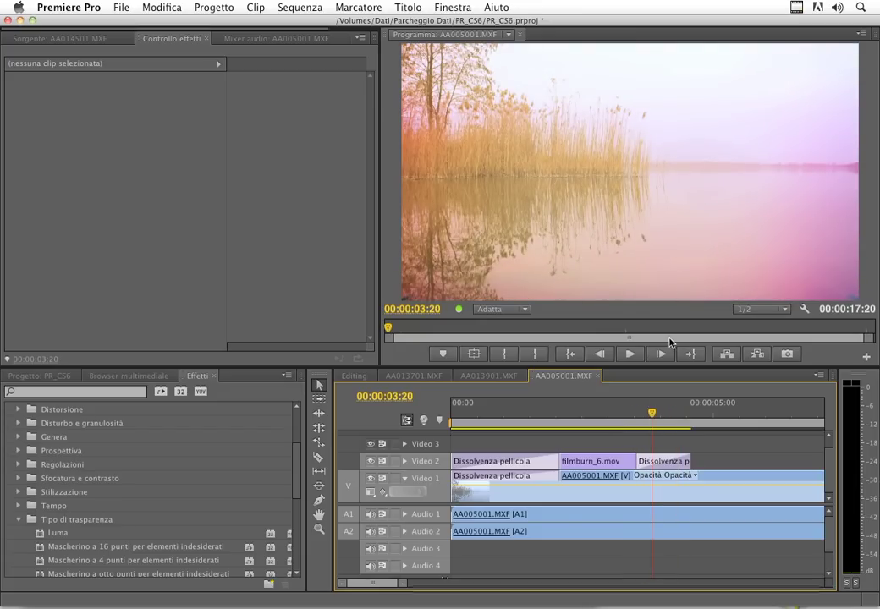
- Scrub the lake footage, then select the filmburn_6.mov overlay on Video 2 to show its settings
mouse_move(631, 429)
left_mouse_down()
mouse_move(713, 425)
mouse_move(606, 431)
left_mouse_up()
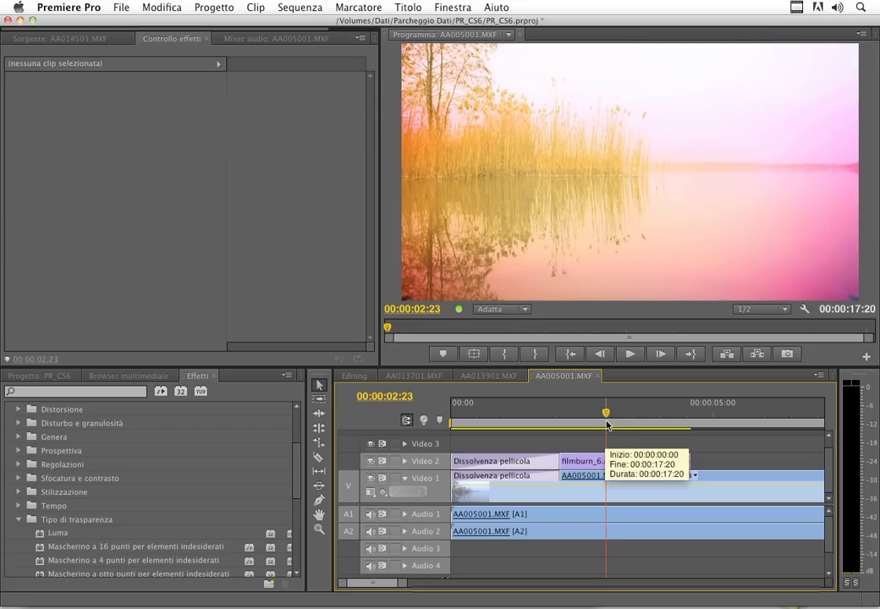
left_click(590, 464)
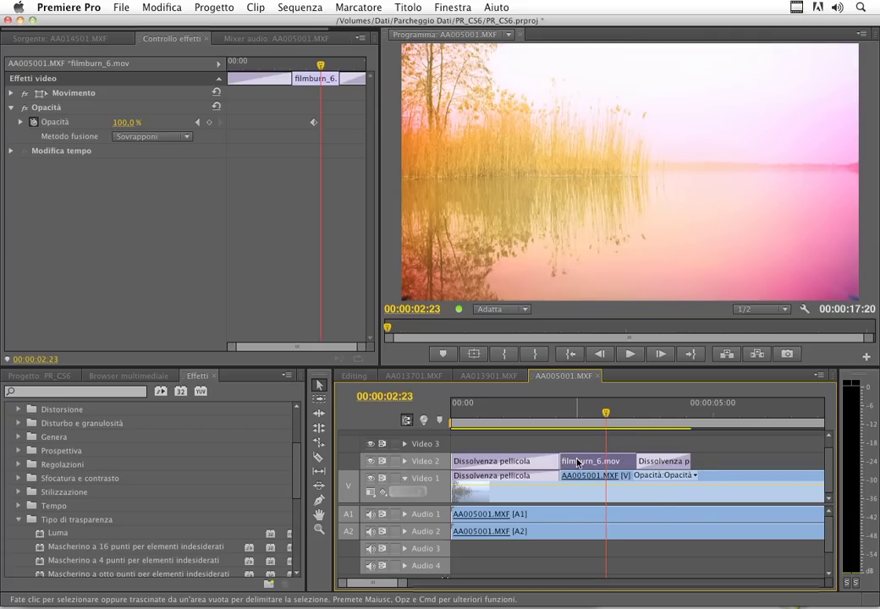
- Browse the FilmBurn folder's clips in the Media Browser thumbnails
left_click(136, 376)
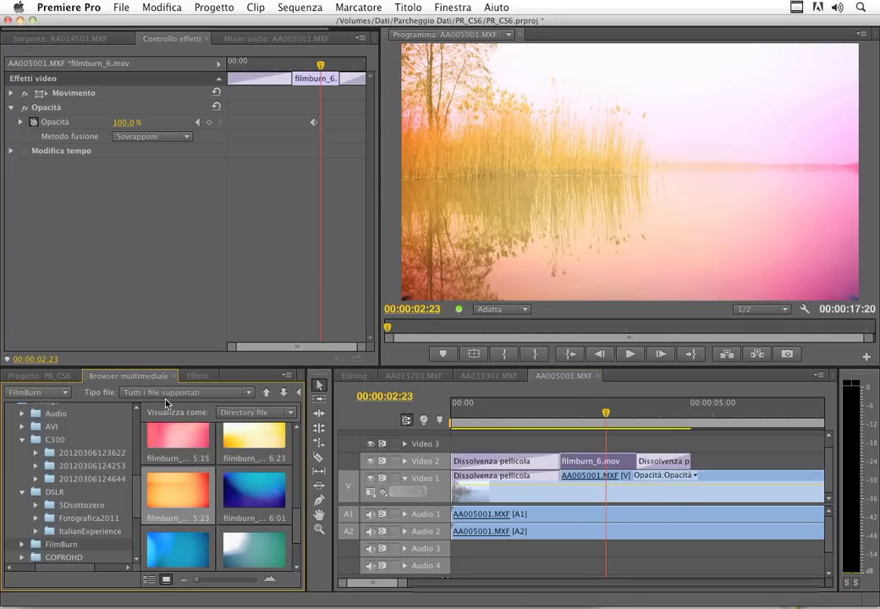
scroll(280, 506, "up", 1)
scroll(280, 506, "up", 2)
scroll(280, 506, "up", 1)
scroll(280, 506, "up", 1)
scroll(303, 487, "up", 1)
scroll(306, 474, "up", 1)
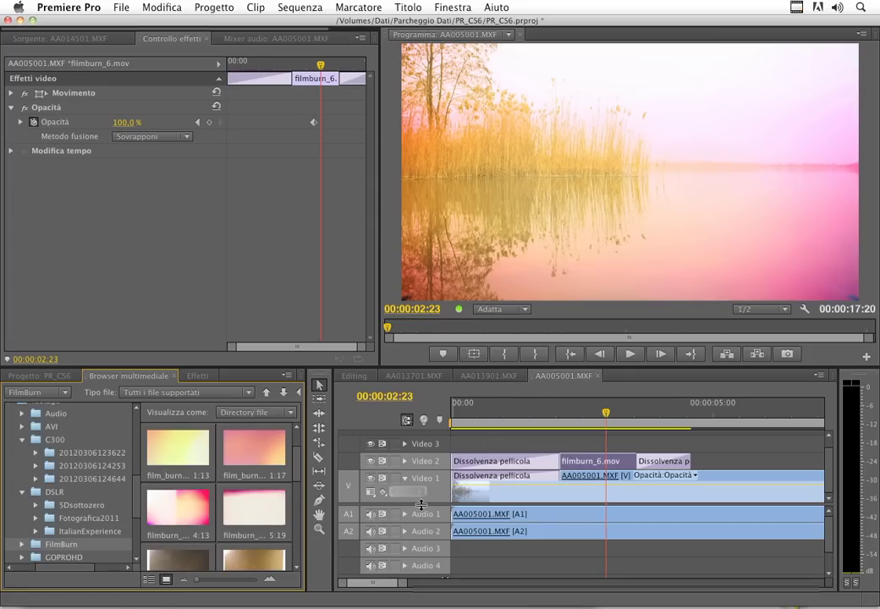
- Enlarge the video tracks area, inspect the Dissolvenza pellicola transition, and reselect filmburn_6.mov
left_click_drag(420, 505, 422, 531)
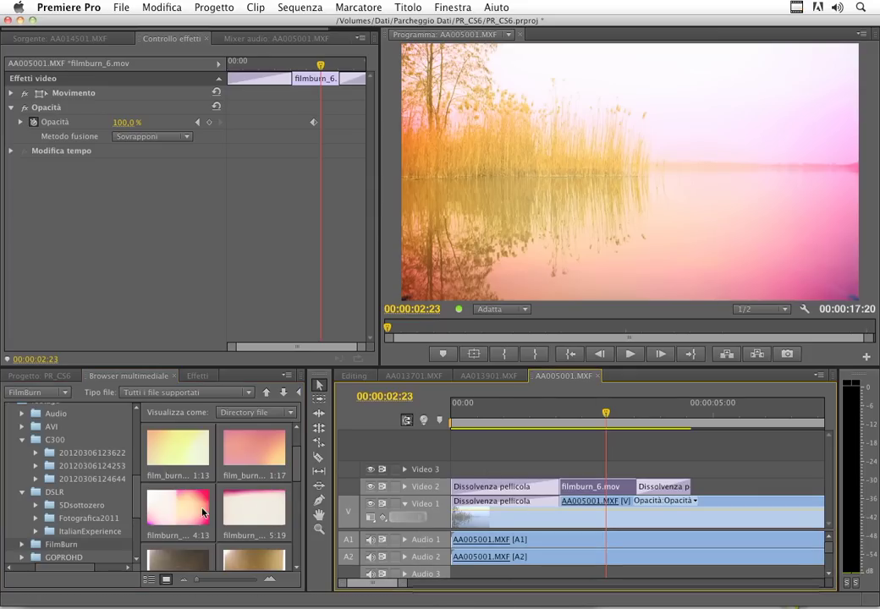
left_click(472, 489)
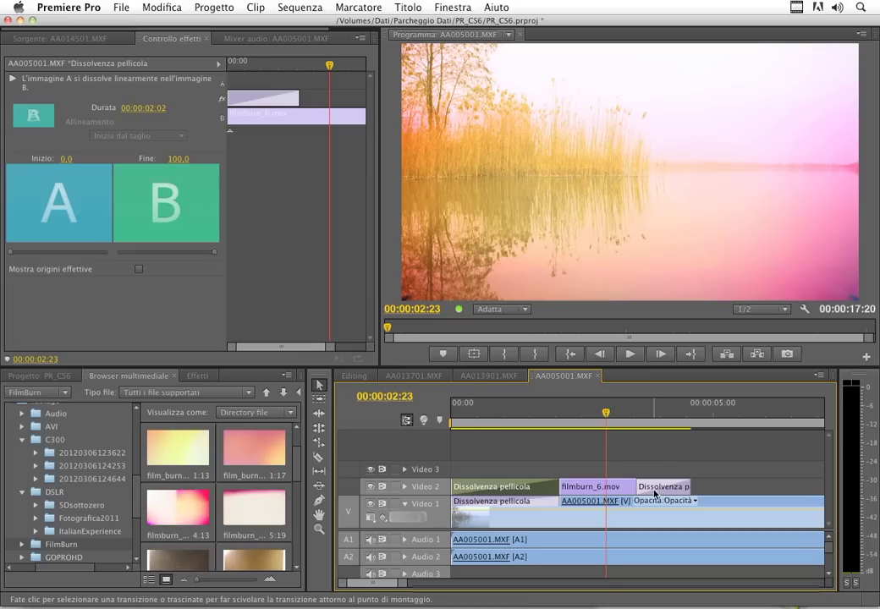
left_click(642, 463)
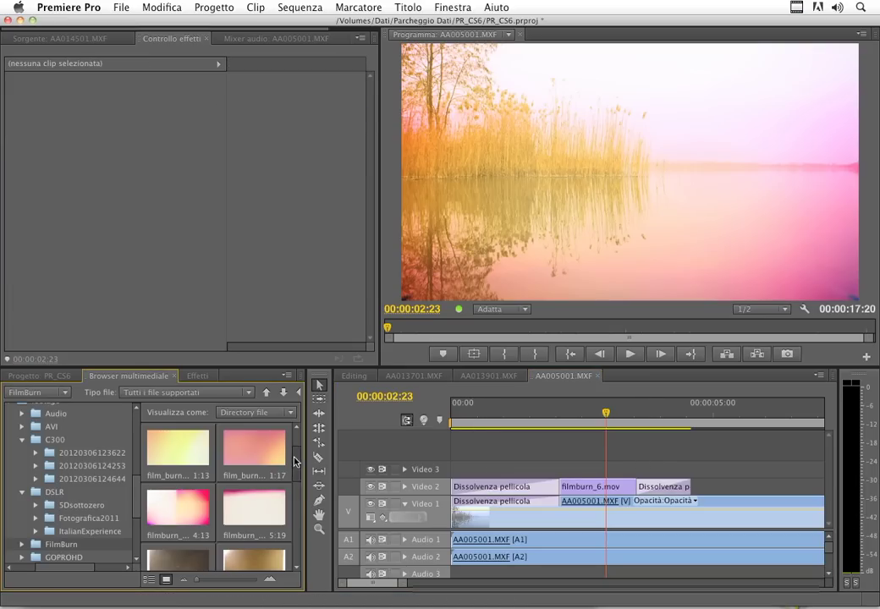
scroll(296, 465, "down", 3)
scroll(297, 495, "down", 2)
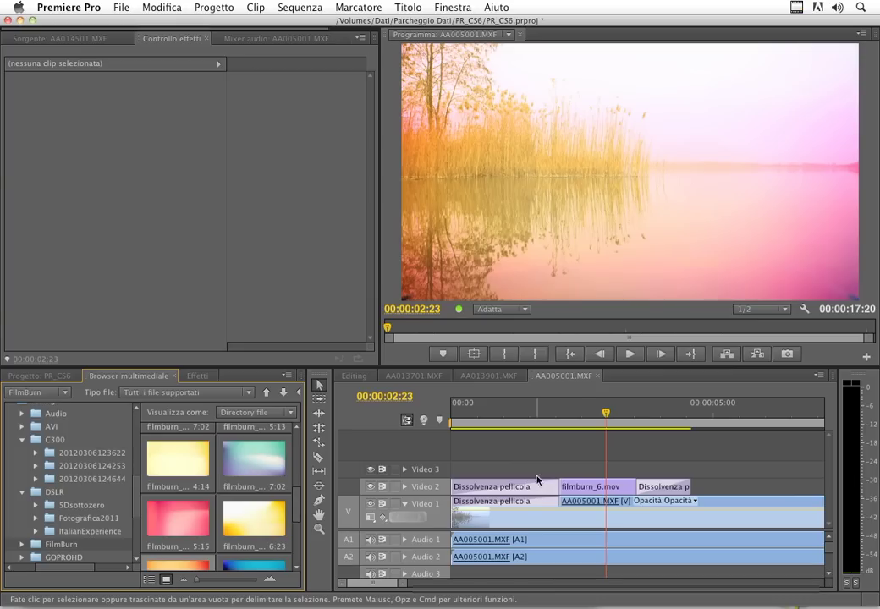
left_click(582, 490)
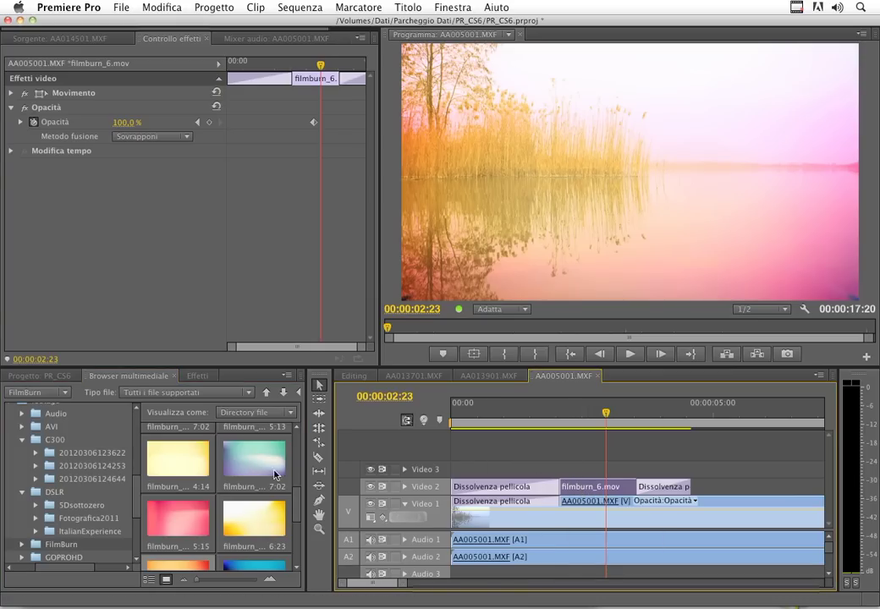
- Replace the filmburn_6.mov overlay on Video 2 with filmburn_3.mov, then rewind the playhead
mouse_move(265, 466)
left_mouse_down()
mouse_move(439, 425)
mouse_move(538, 448)
left_mouse_up()
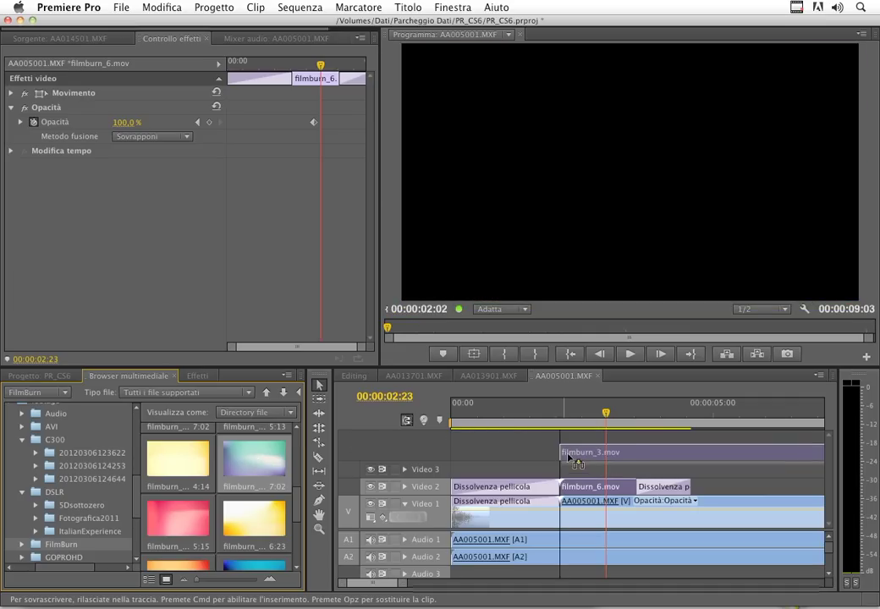
left_click_drag(538, 449, 265, 460)
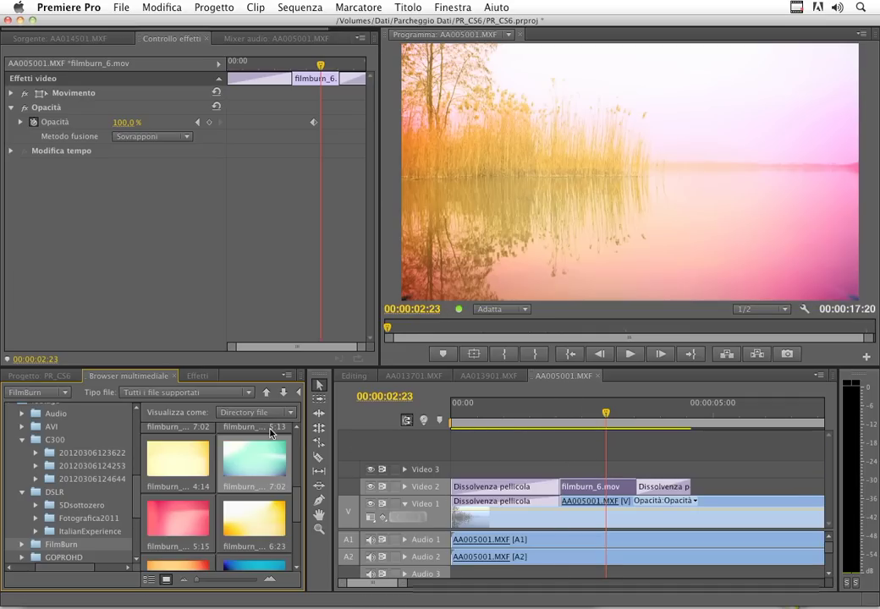
left_click_drag(262, 468, 574, 486)
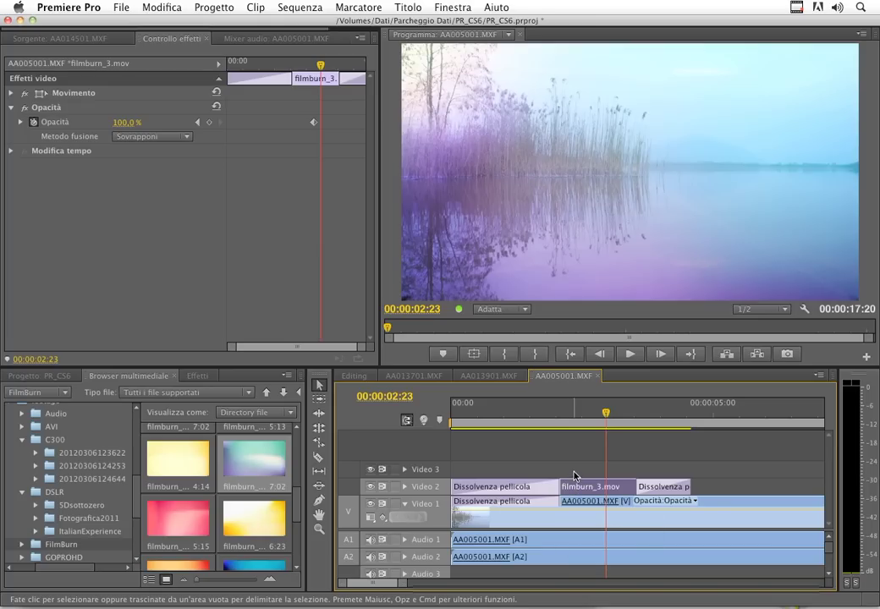
left_click_drag(575, 423, 452, 425)
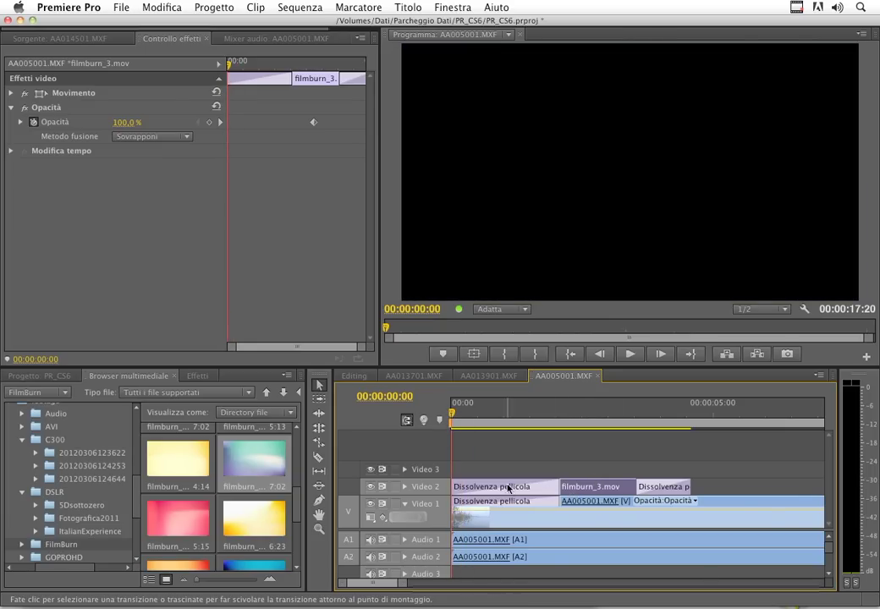
- Play the sequence from the start to preview the filmburn_3.mov burn over the lake
key("space")
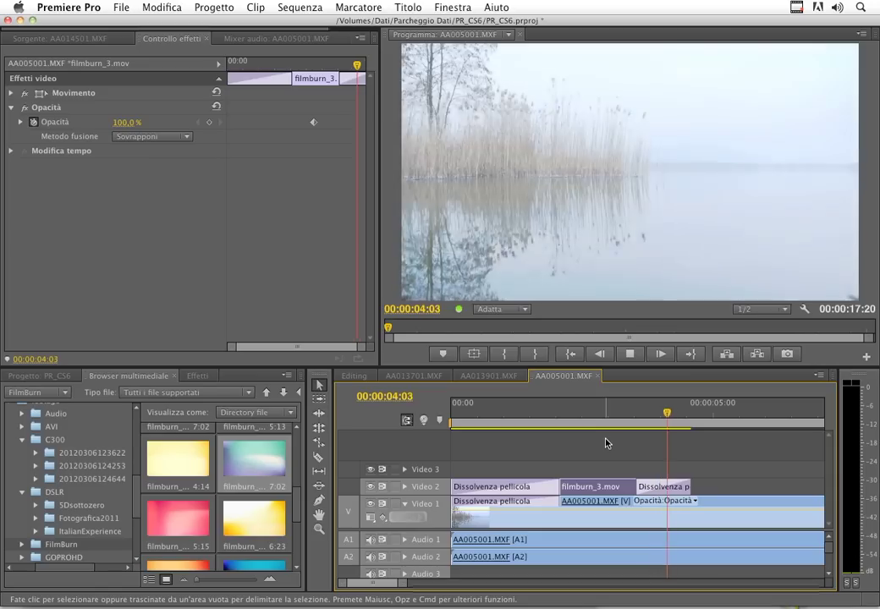
key("space")
left_click_drag(465, 418, 503, 420)
key("Home")
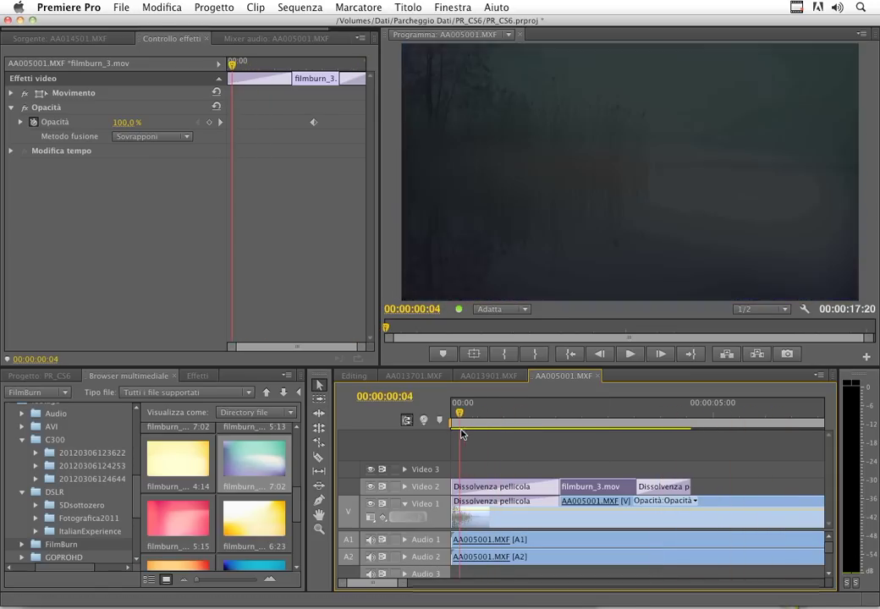
key("space")
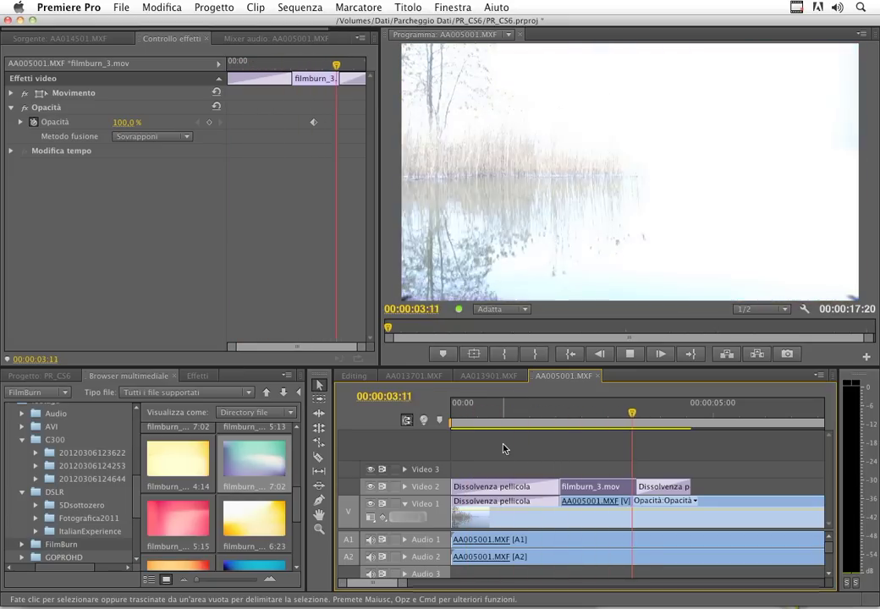
key("space")
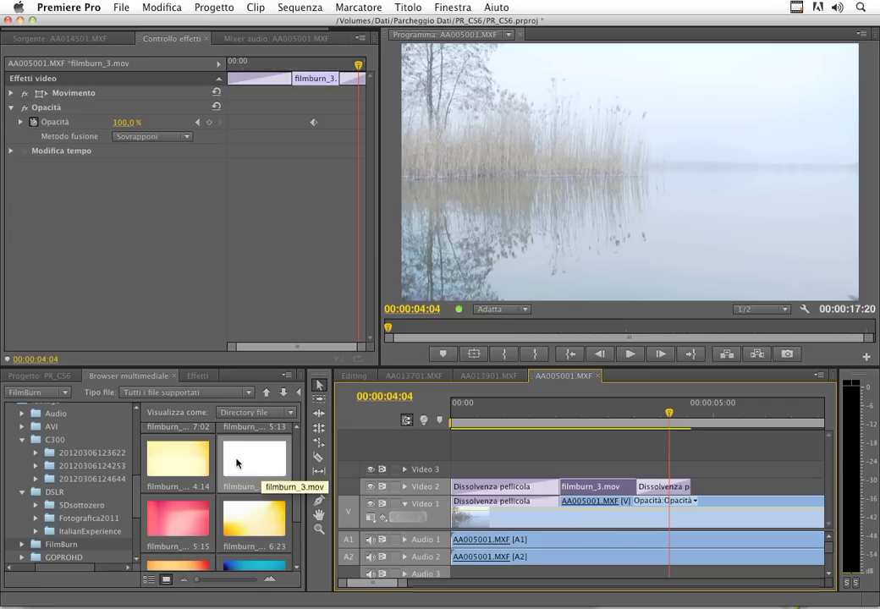
key("space")
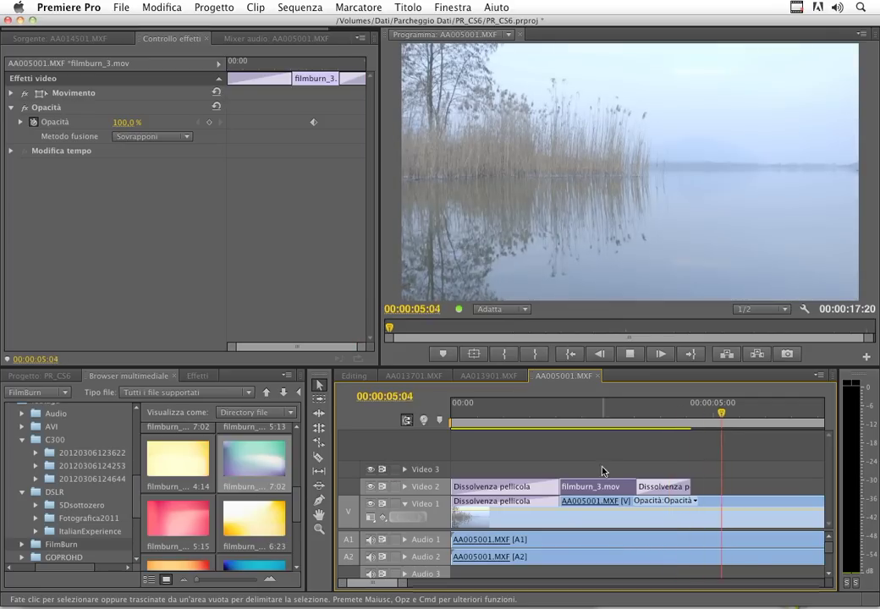
key("space")
left_click_drag(702, 418, 696, 416)
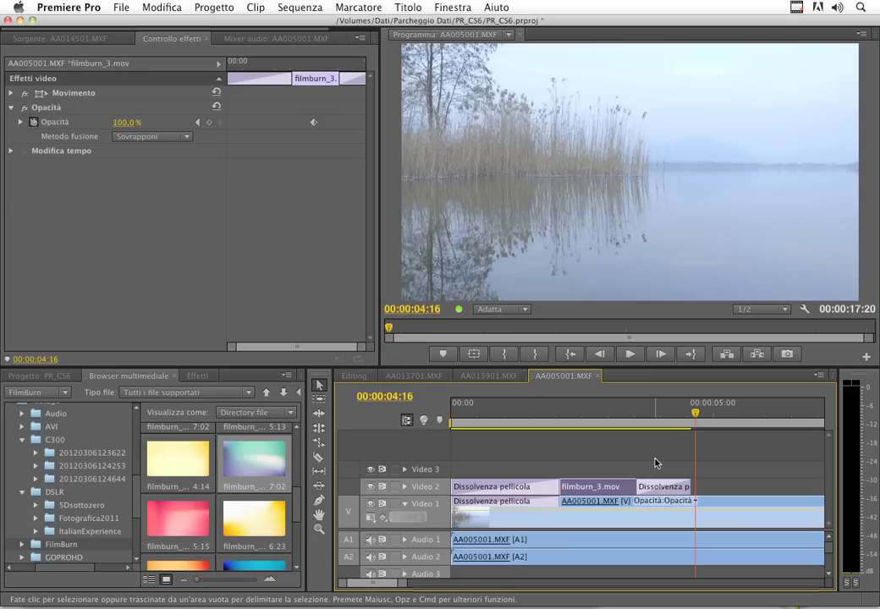
- Zoom the timeline out and move to 00:00:11:19 in the AA003801.MXF hands clip
key("minus")
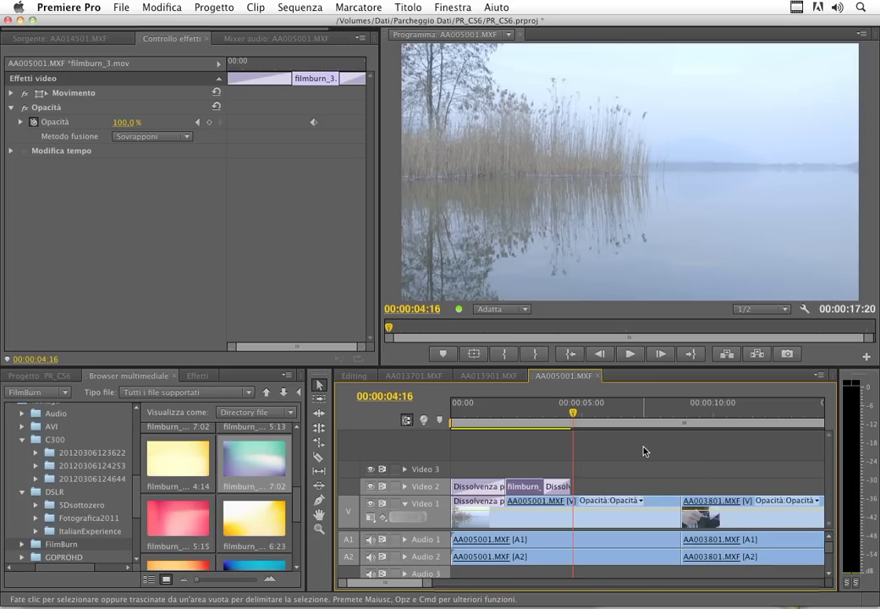
key("minus")
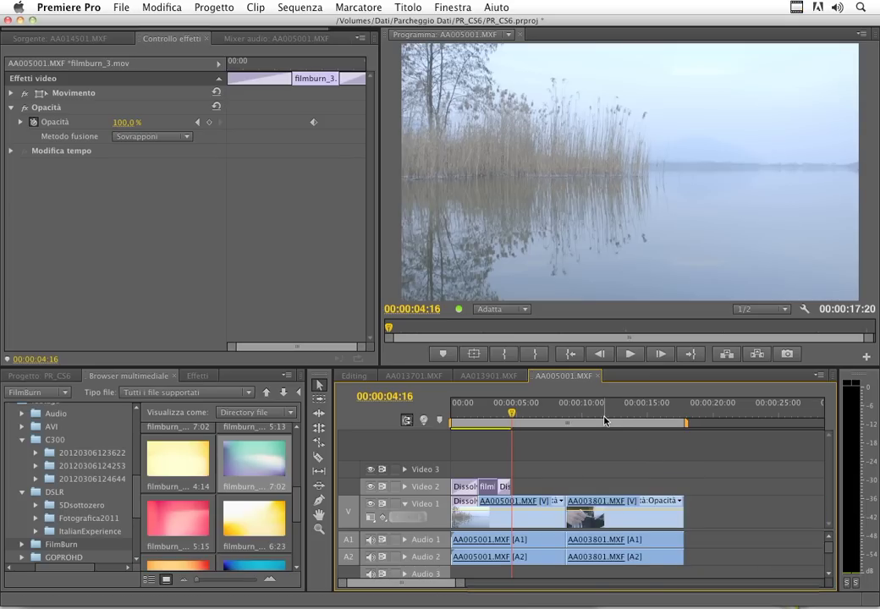
left_click(594, 414)
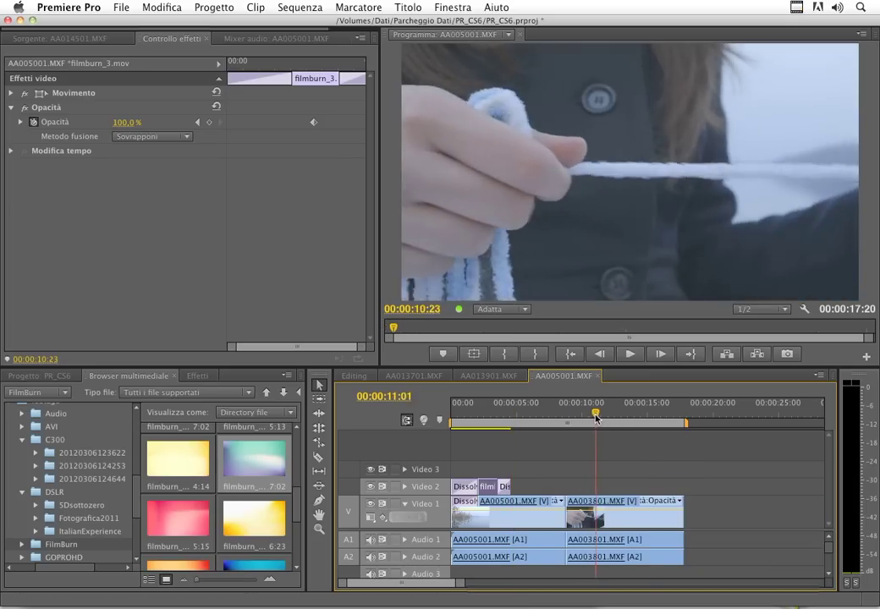
left_click_drag(594, 415, 606, 412)
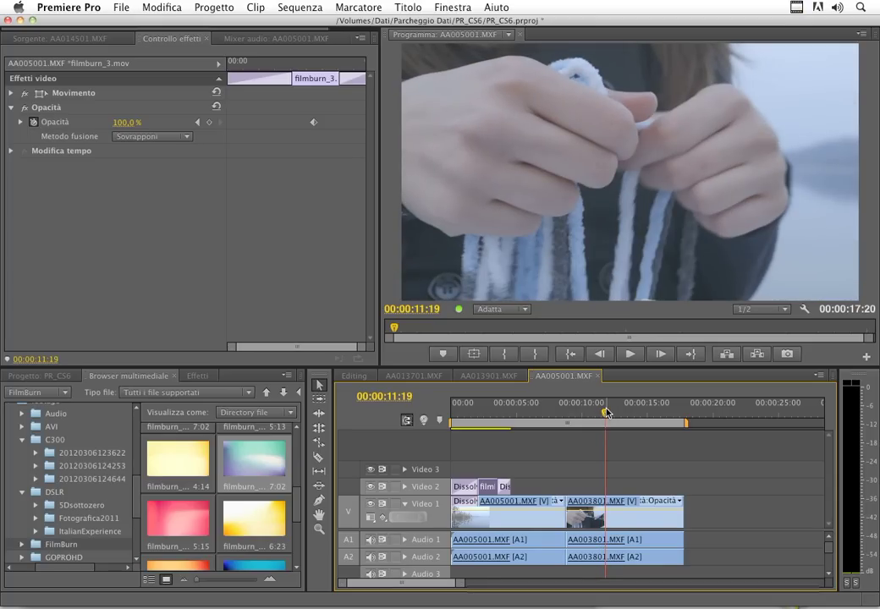
mouse_move(459, 583)
left_mouse_down()
mouse_move(438, 591)
mouse_move(444, 585)
left_mouse_up()
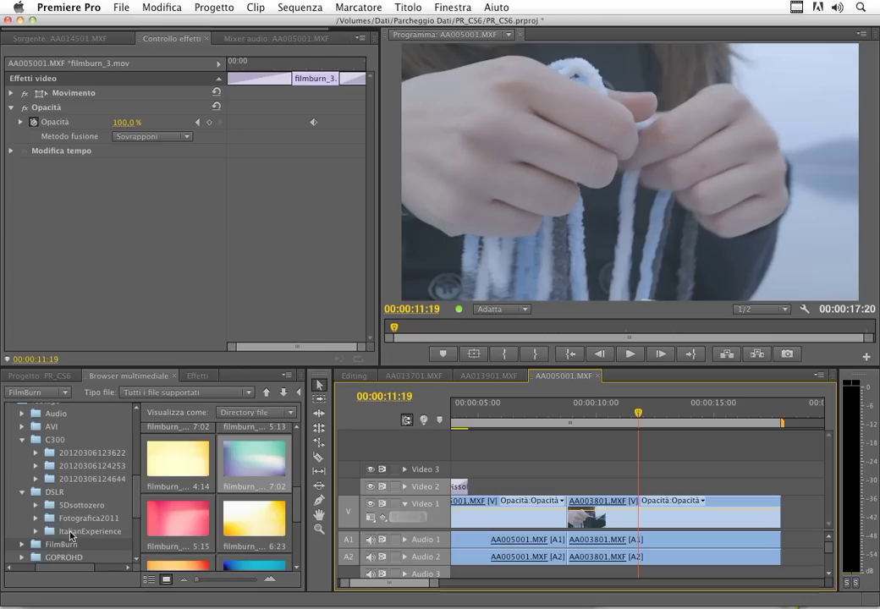
- Place texture_02.psd from the PSD folder on Video 2 at 00:00:10, stretched to the hands clip's end
scroll(70, 536, "down", 1)
scroll(70, 541, "down", 2)
scroll(70, 547, "down", 1)
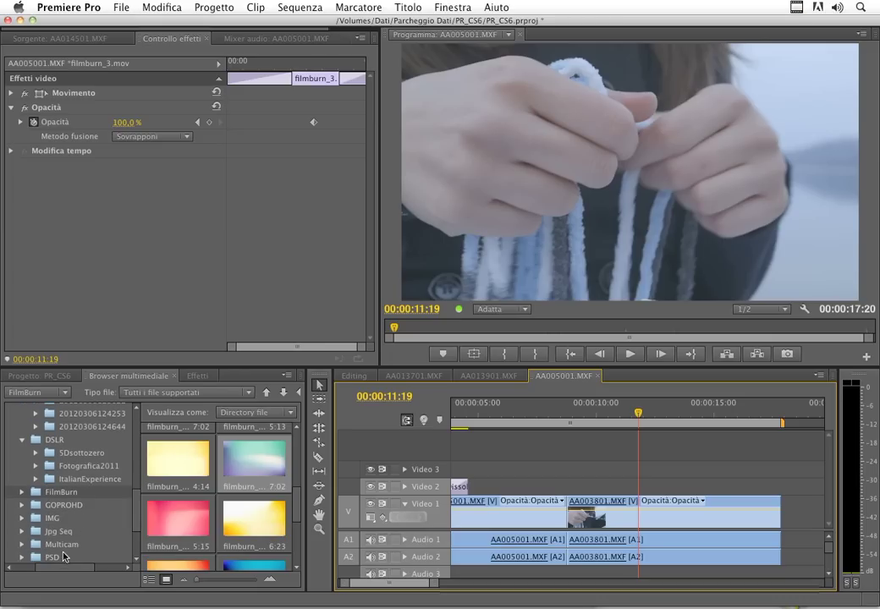
left_click(64, 556)
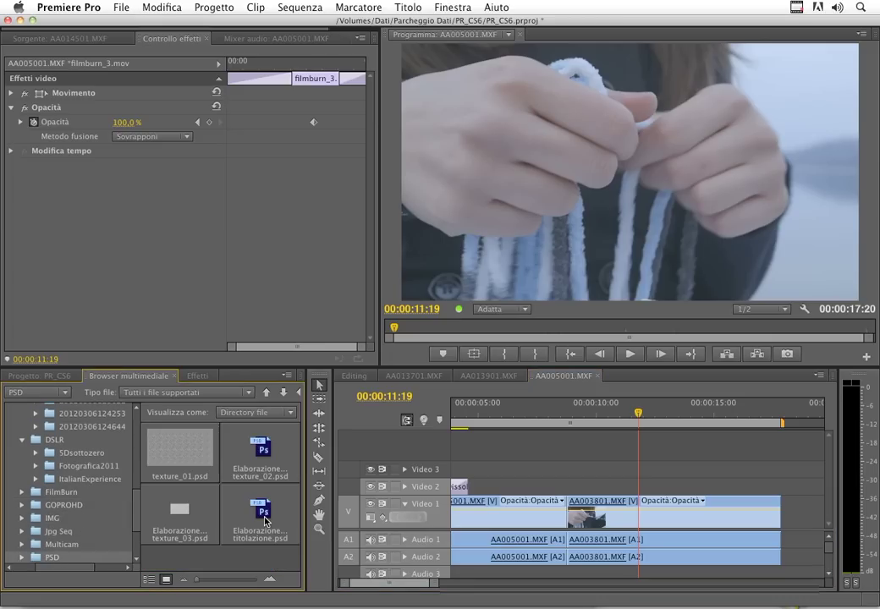
left_click(273, 462)
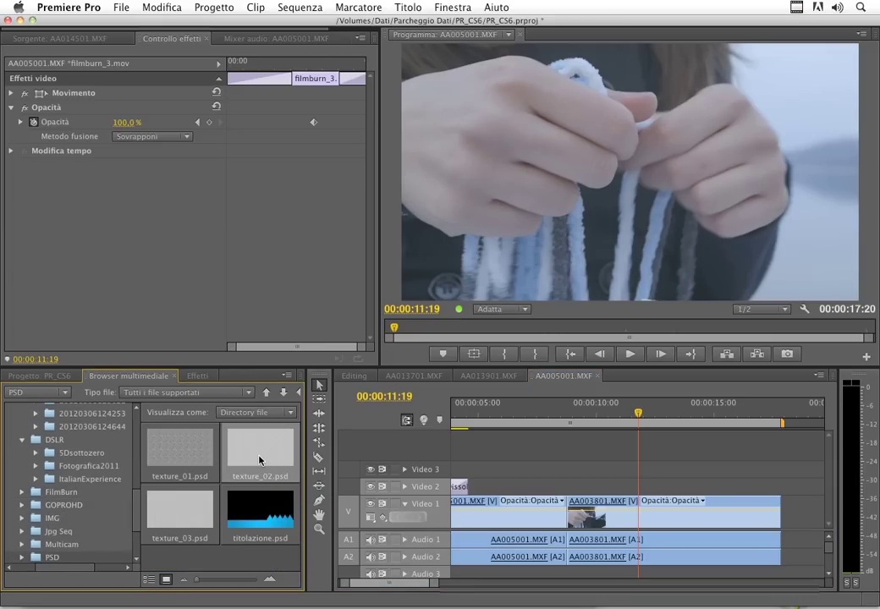
left_click_drag(527, 446, 578, 473)
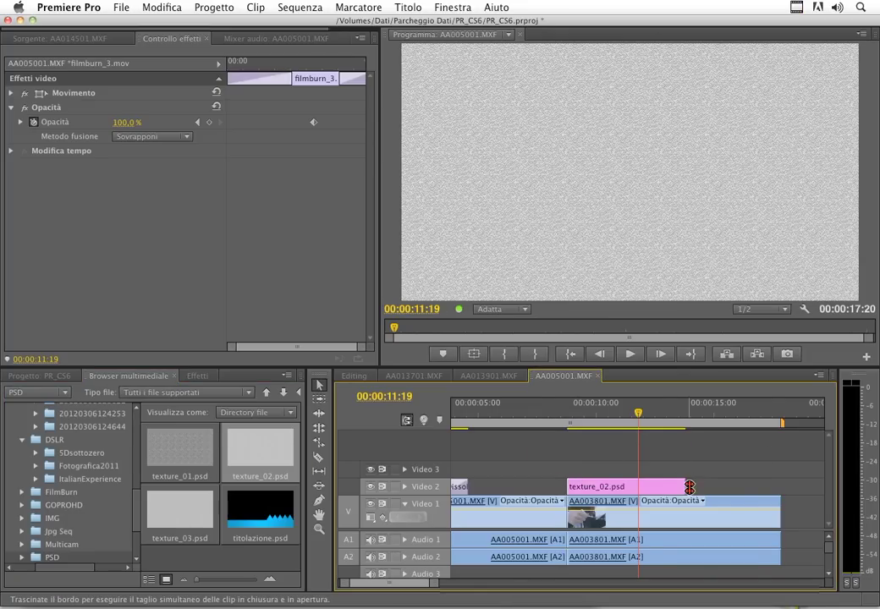
left_click_drag(685, 486, 779, 489)
- Try the Colore brucia blend mode on texture_02.psd, then settle on Luce soffusa and preview
left_click(12, 107)
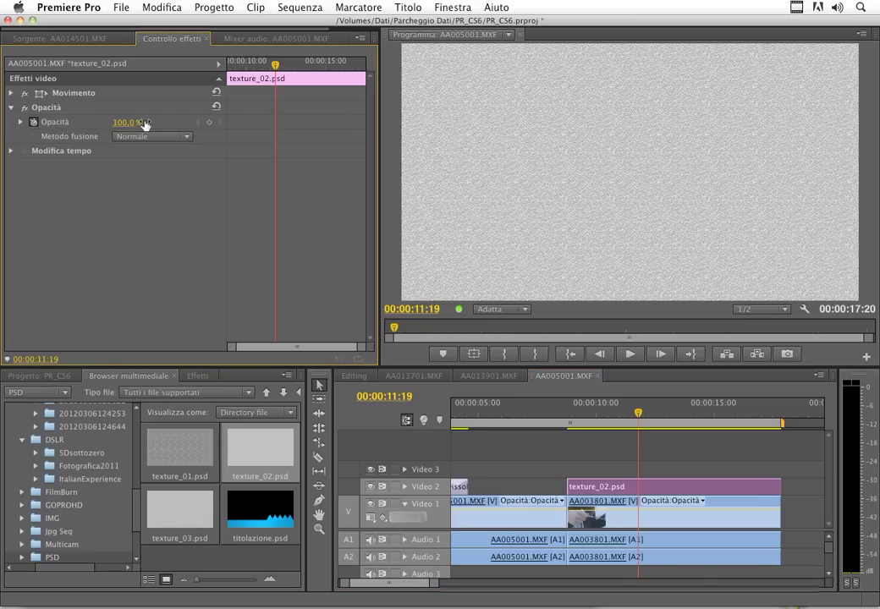
left_click(142, 136)
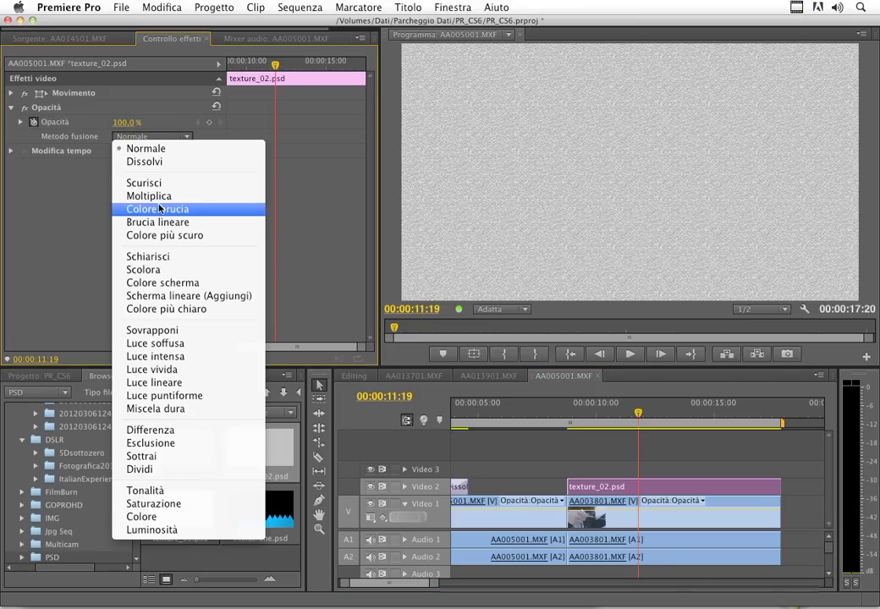
left_click(157, 210)
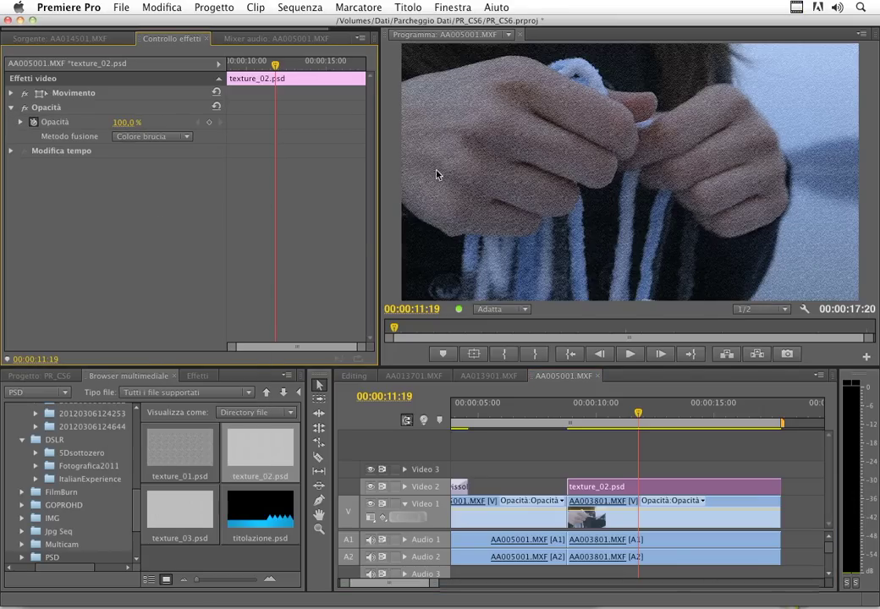
key("space")
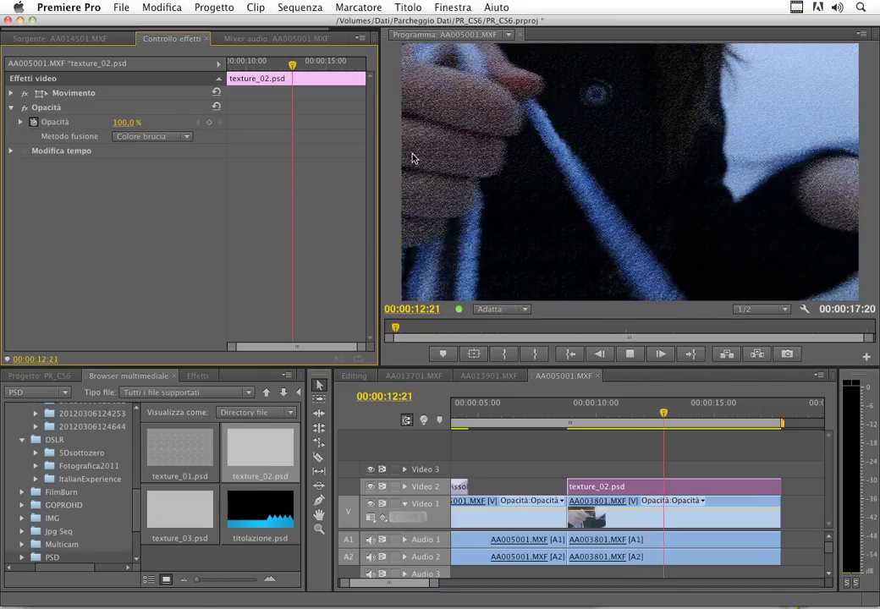
left_click(171, 142)
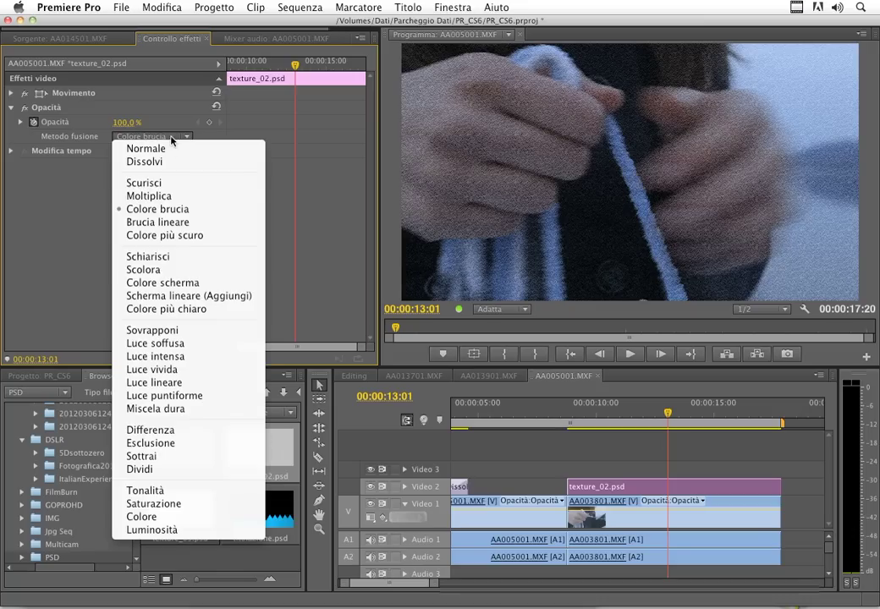
left_click(204, 342)
mouse_move(613, 415)
left_mouse_down()
mouse_move(595, 415)
mouse_move(624, 415)
left_mouse_up()
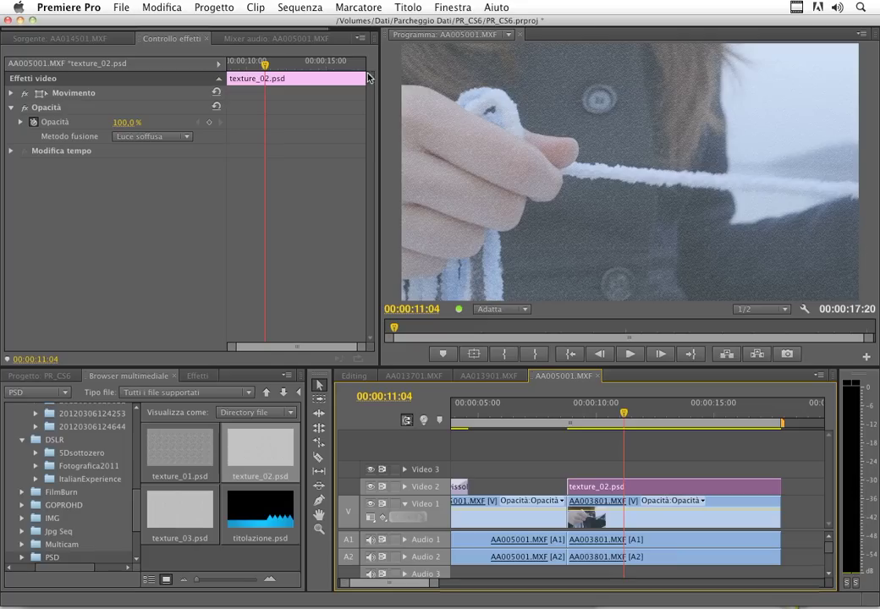
- Replace the Video 2 overlay with texture_01.psd, then with texture_03.psd, scrubbing to preview
left_click(195, 448)
left_click_drag(191, 455, 603, 488)
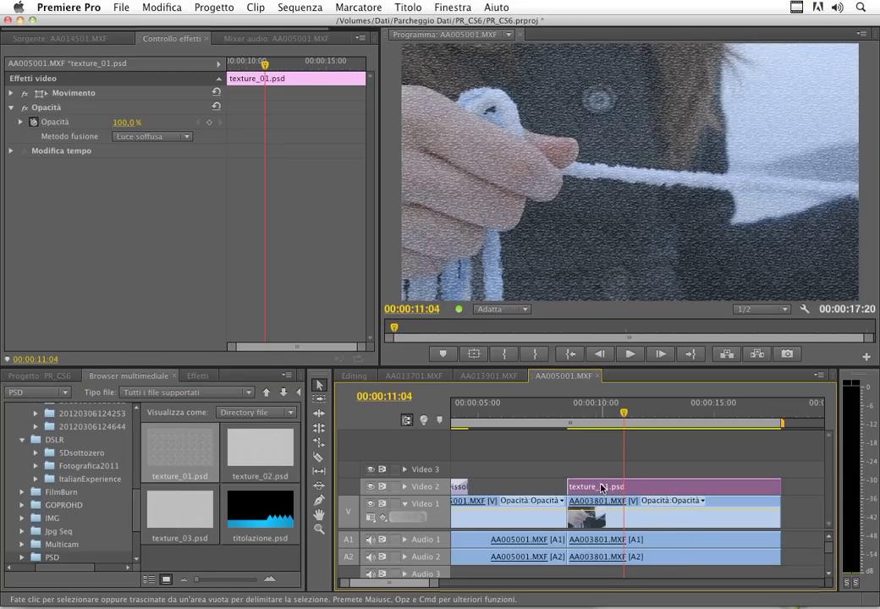
left_click(599, 416)
left_click_drag(604, 420, 640, 416)
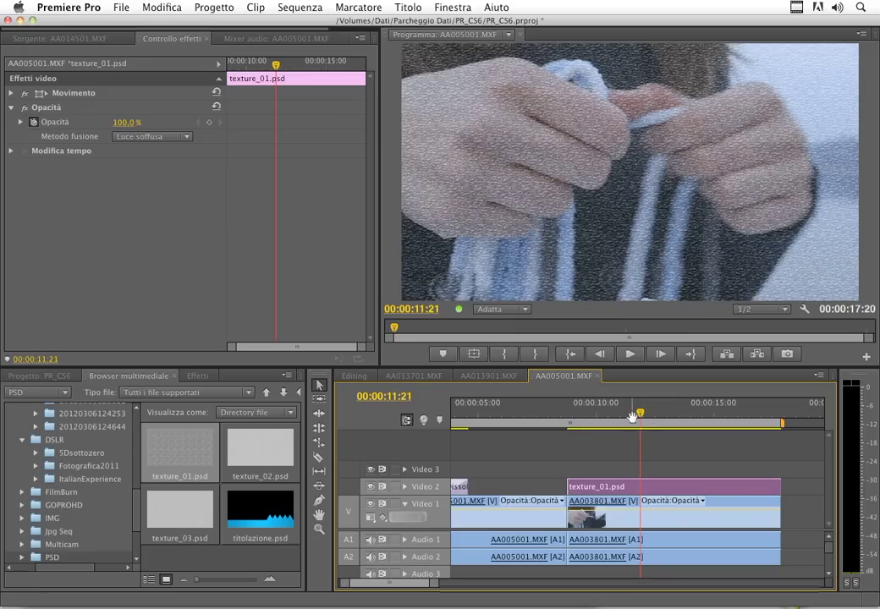
left_click_drag(179, 509, 619, 489)
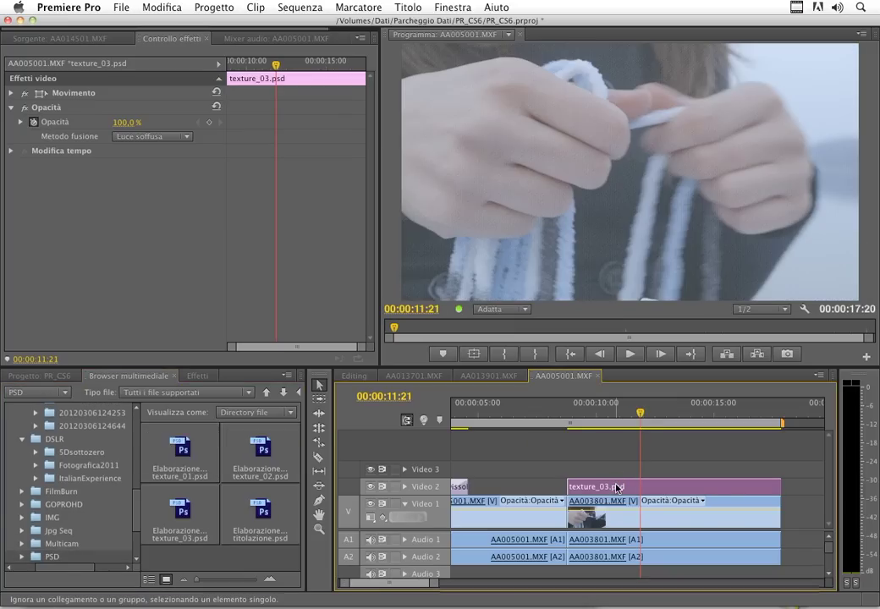
mouse_move(639, 415)
left_mouse_down()
mouse_move(630, 416)
mouse_move(689, 416)
mouse_move(632, 438)
left_mouse_up()
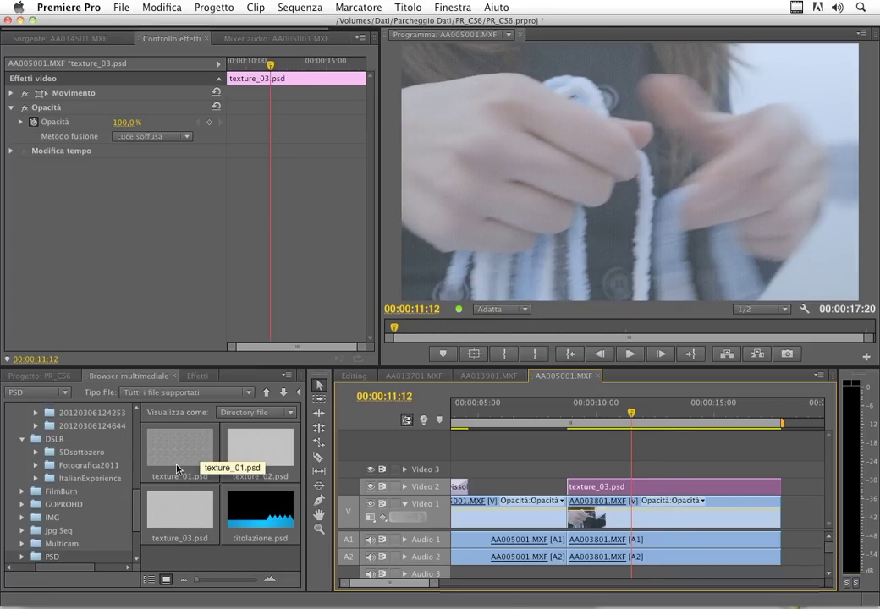
- Swap in _10X0318.jpg from the IMG folder as the overlay and preview the whole sequence
left_click(53, 517)
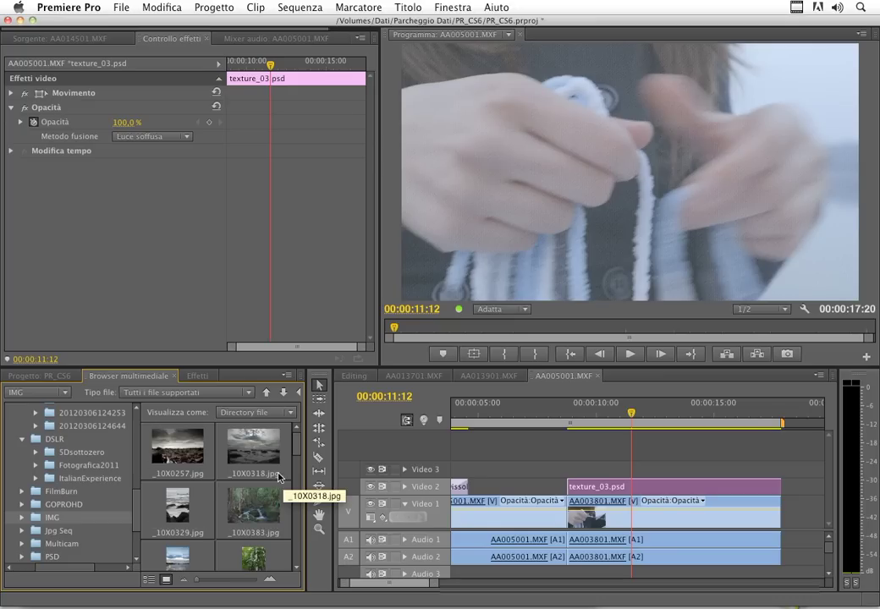
left_click_drag(250, 458, 613, 487)
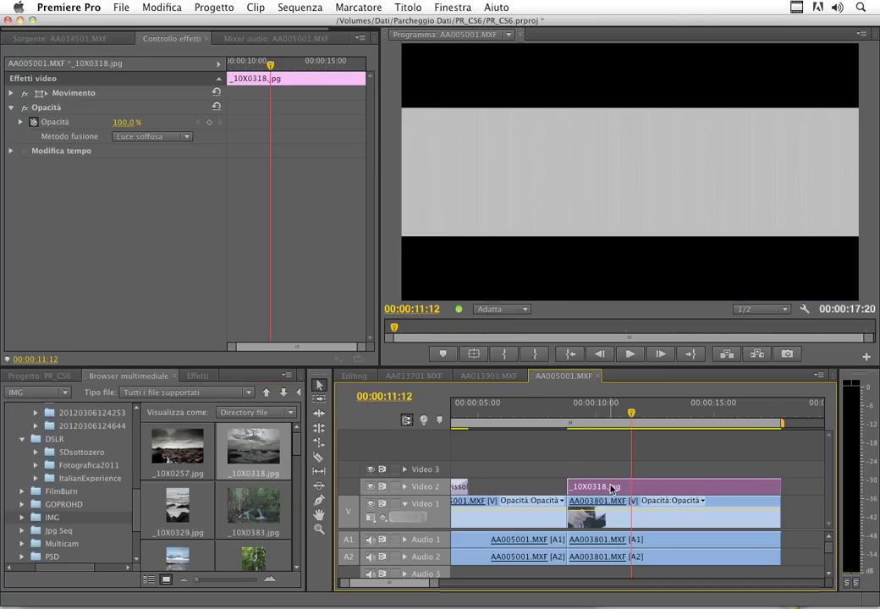
left_click_drag(630, 412, 612, 431)
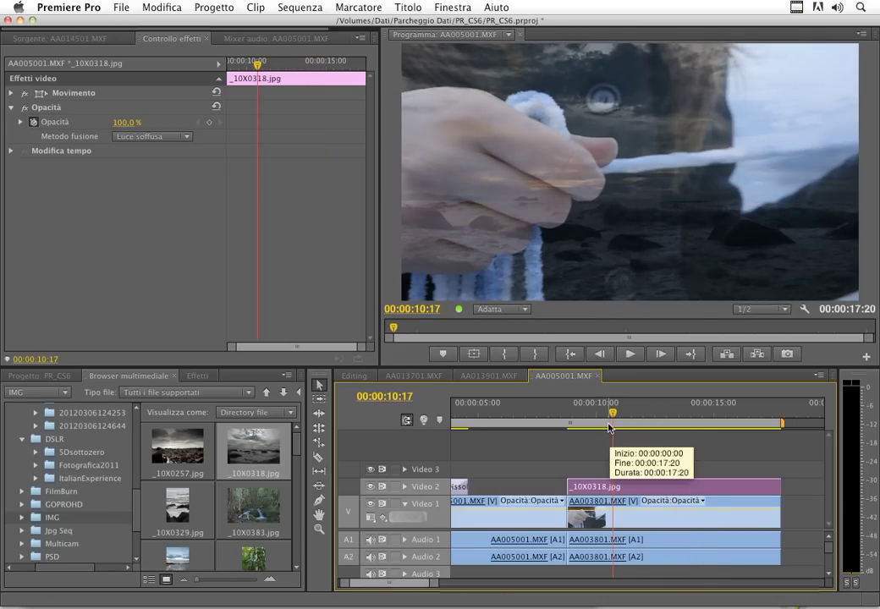
left_click_drag(436, 584, 457, 584)
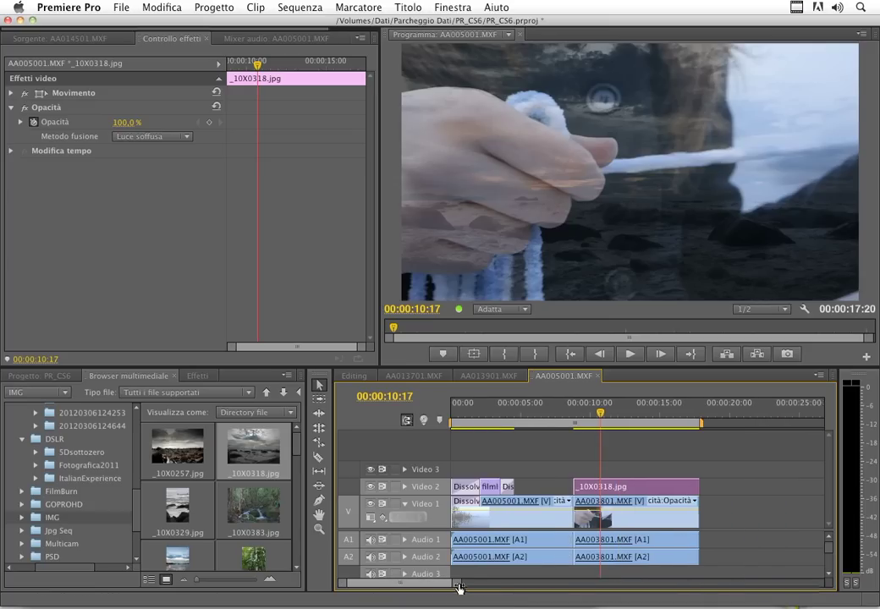
left_click_drag(475, 426, 499, 425)
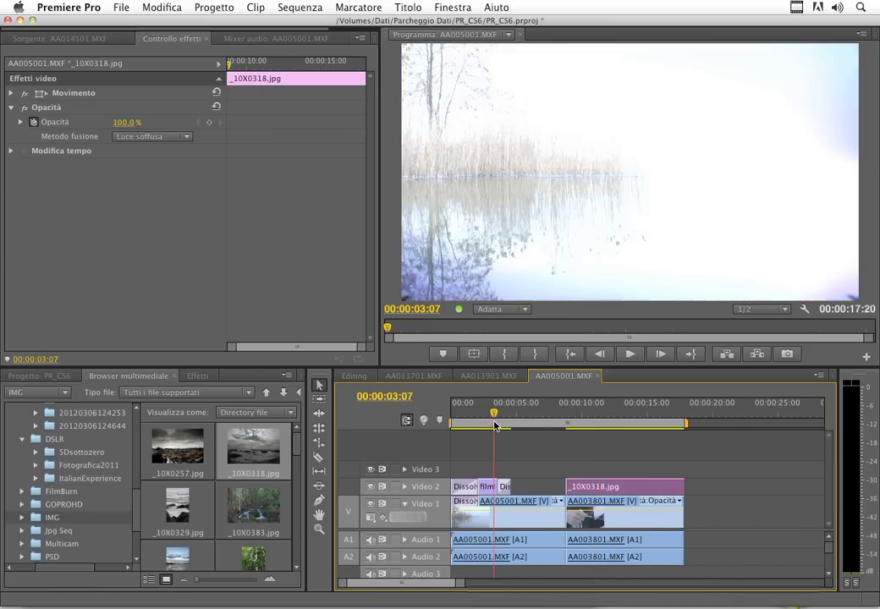
- Delete the _10X0318.jpg clip from Video 2 after previewing the hands clip, then zoom the timeline in
left_click(588, 428)
left_click_drag(588, 427, 645, 425)
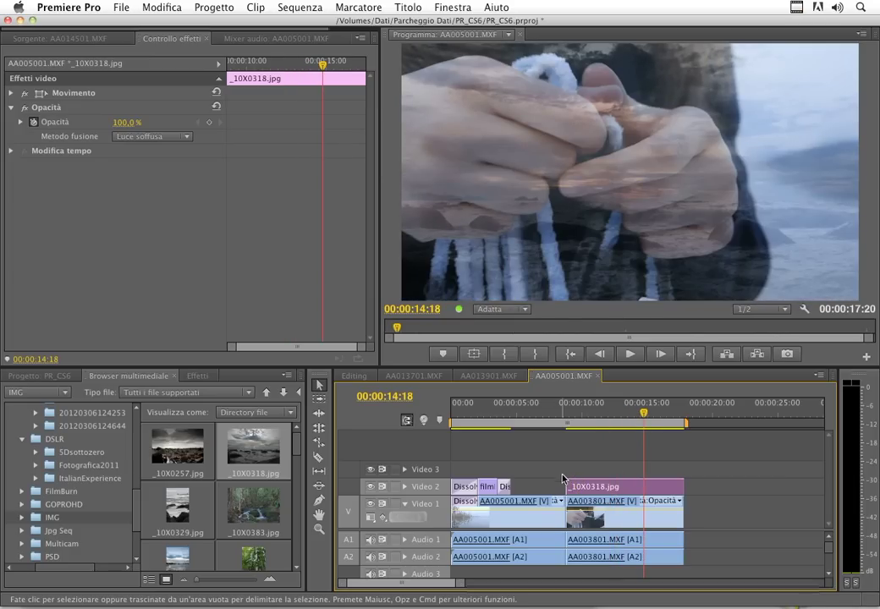
key("Delete")
left_click(519, 410)
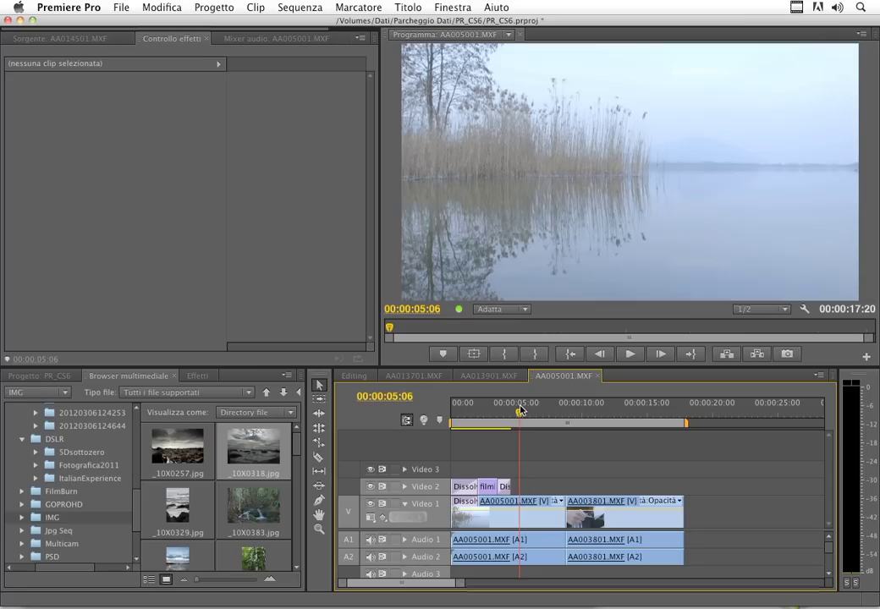
left_click_drag(462, 583, 452, 585)
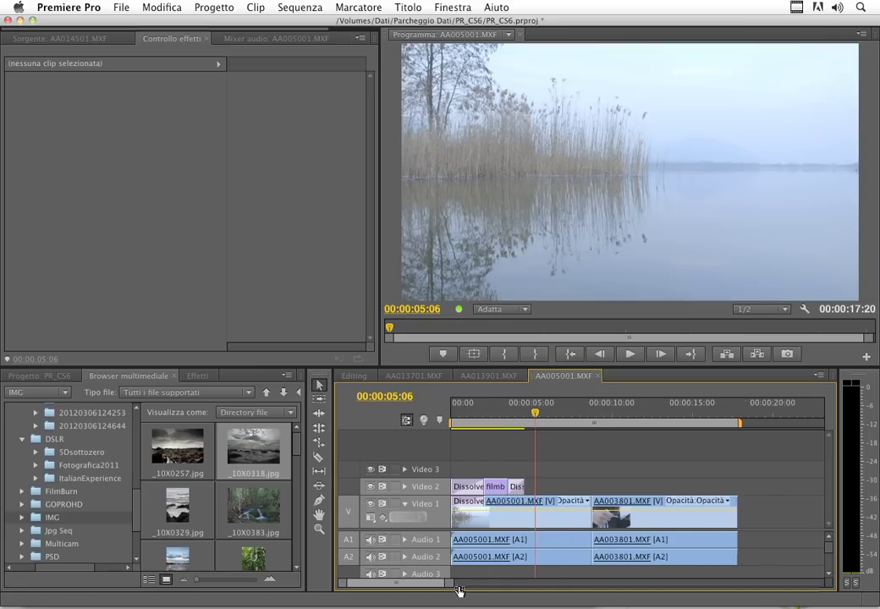
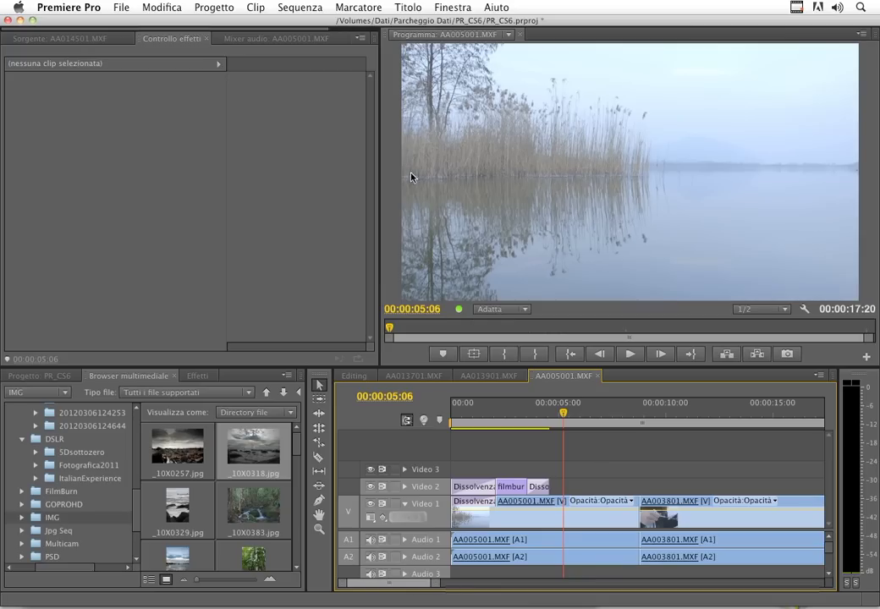
- Start a new colour matte (Mascherino colorato) at 1920×1080
left_click(53, 375)
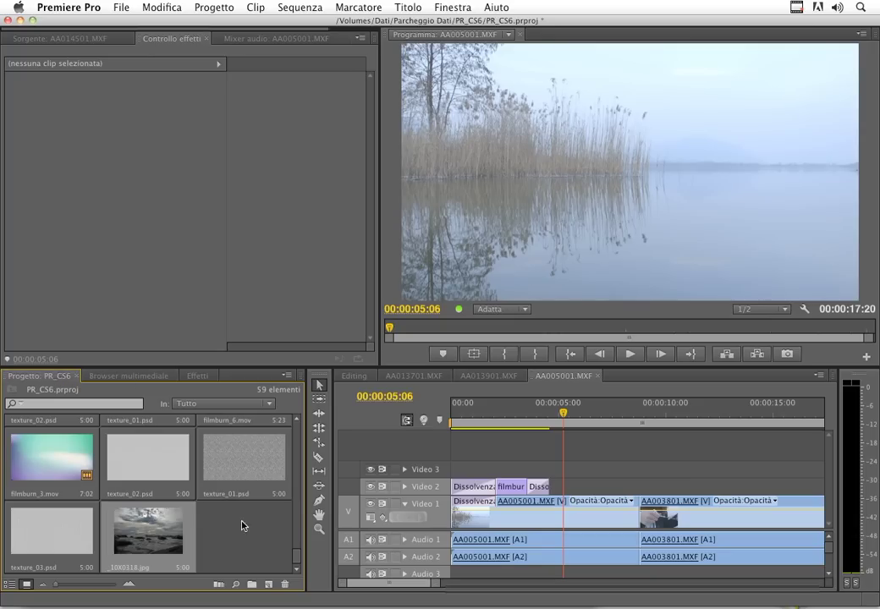
left_click(270, 586)
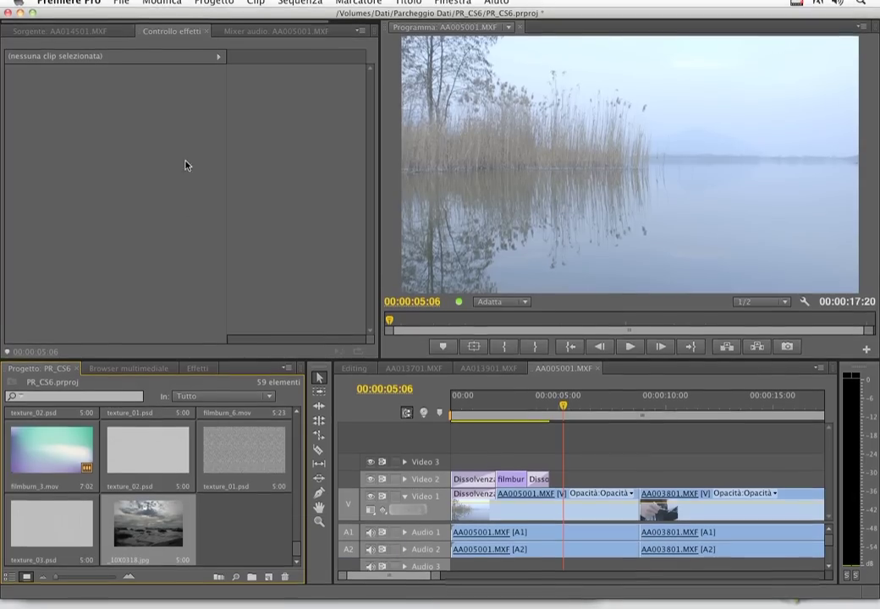
left_click(123, 9)
mouse_move(135, 24)
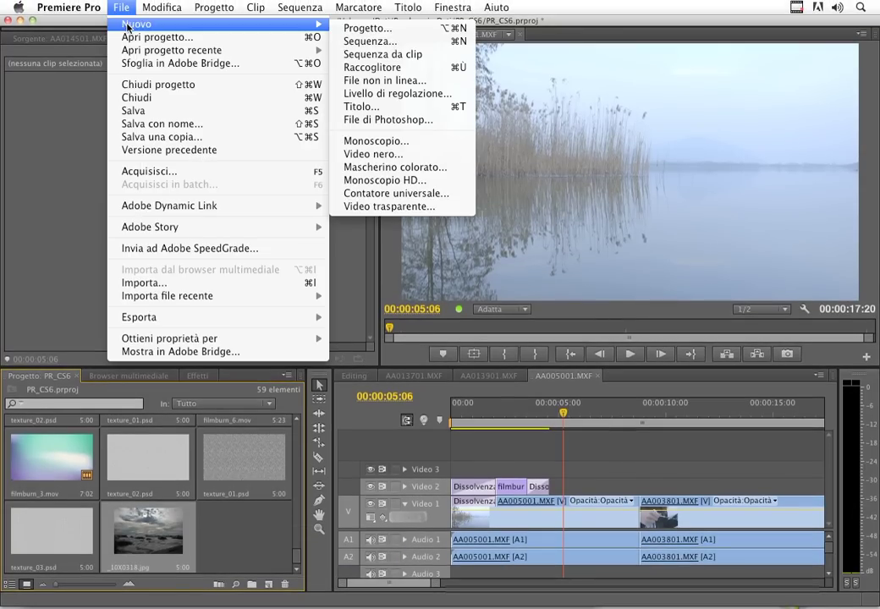
left_click(431, 169)
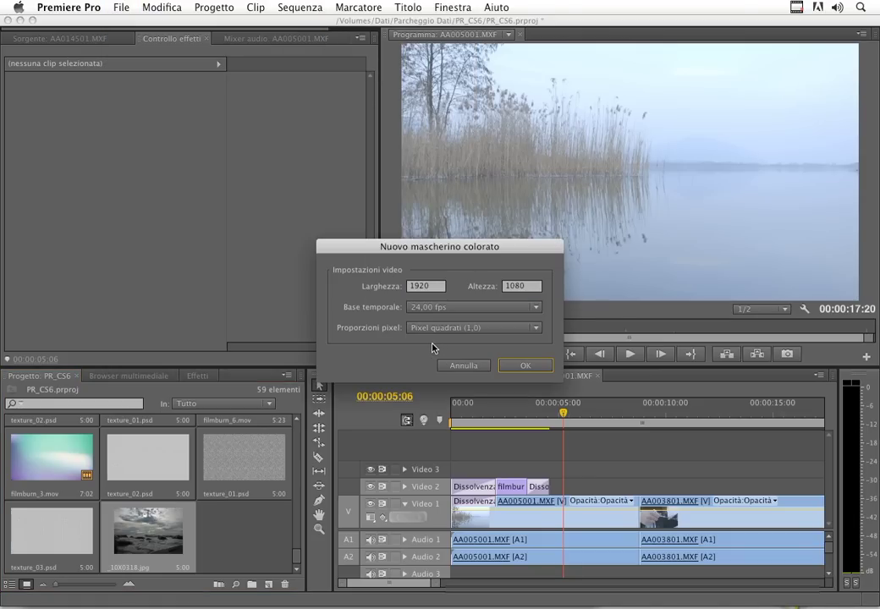
left_click(511, 364)
- Give the matte the warm gold colour B98C11 and name it caldo
left_click_drag(616, 135, 432, 123)
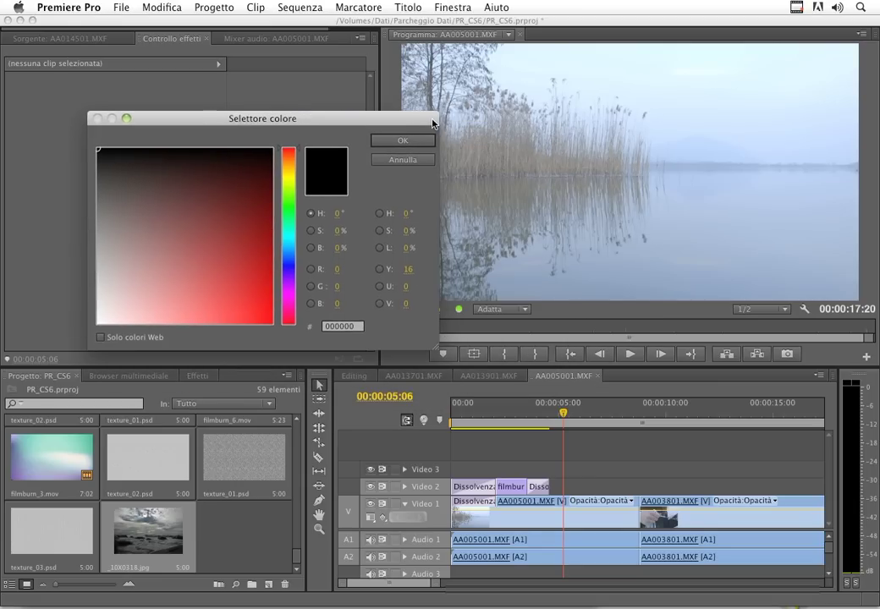
left_click(295, 161)
left_click_drag(294, 161, 295, 173)
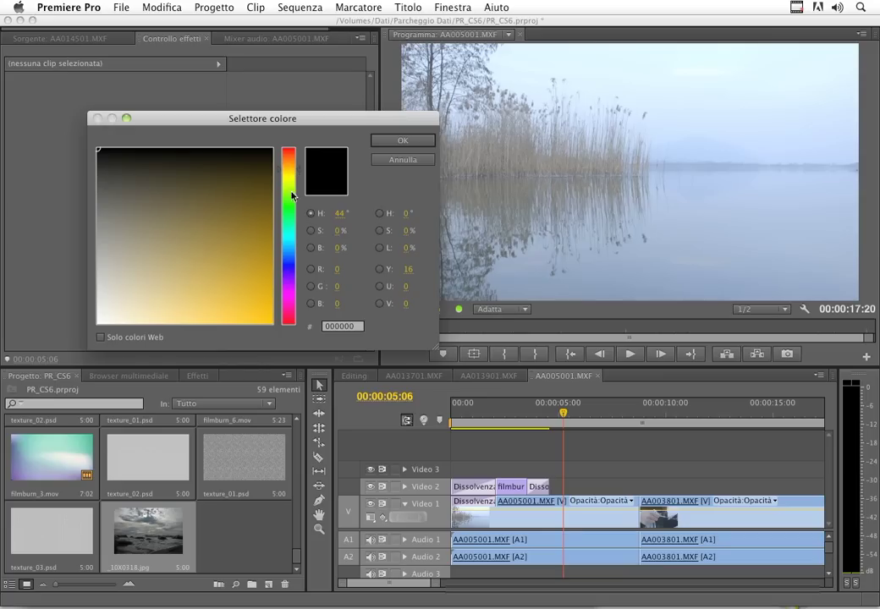
left_click(256, 275)
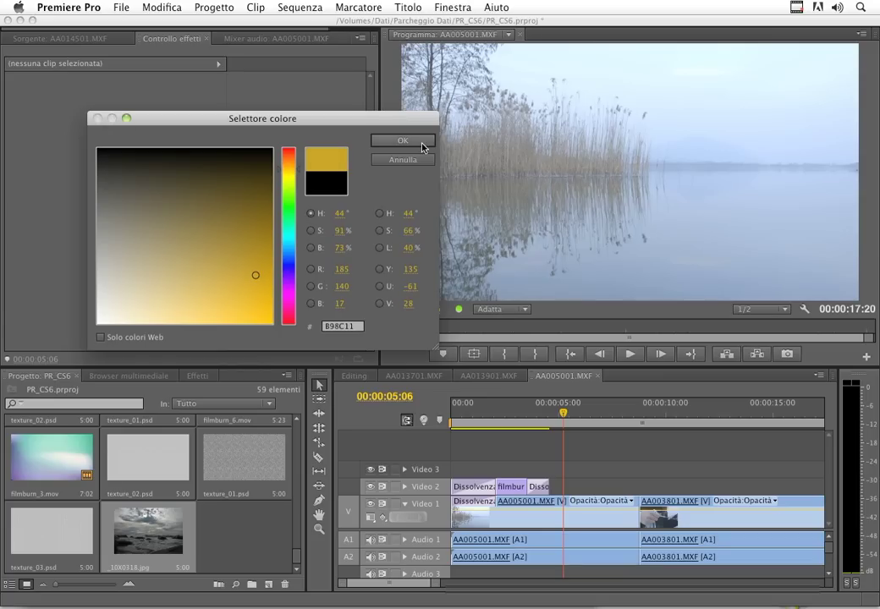
left_click(402, 142)
type("caldo")
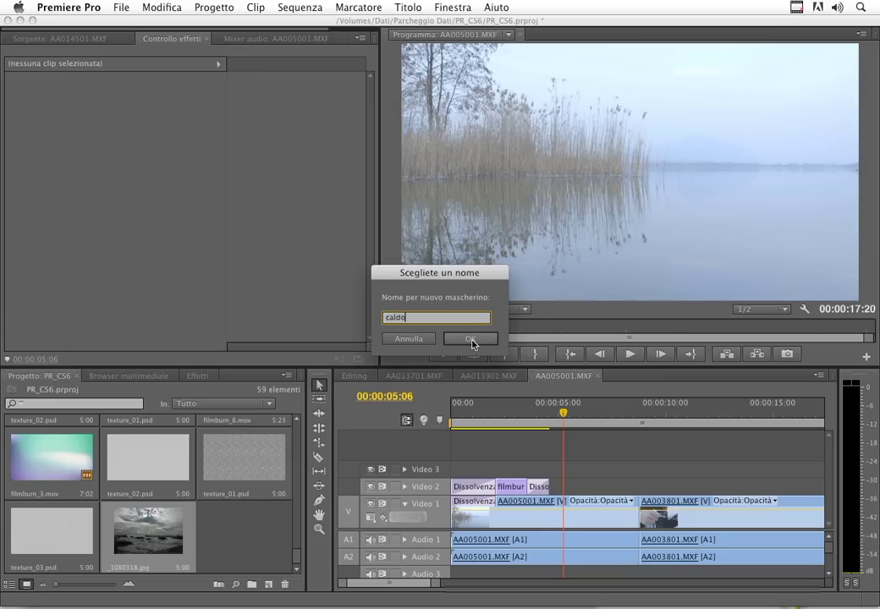
left_click(470, 339)
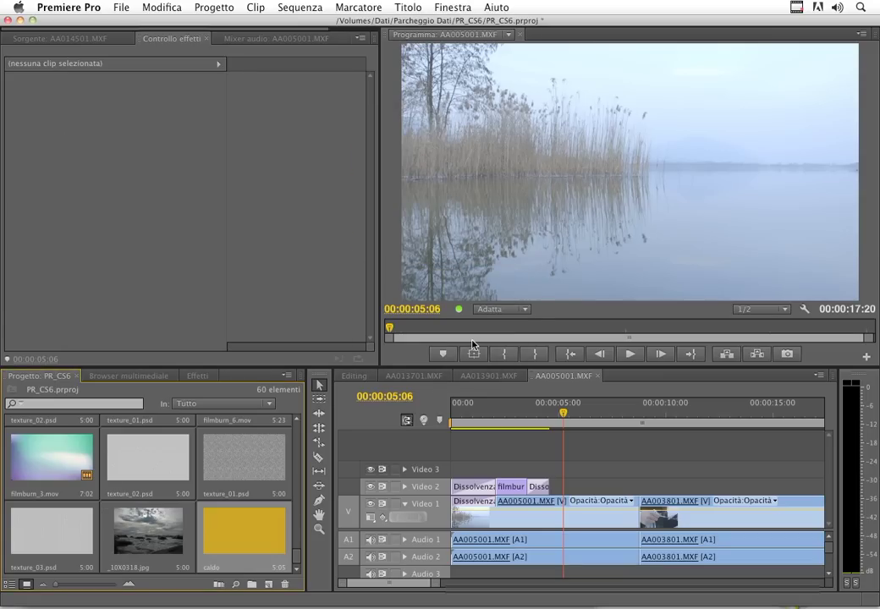
- Place the caldo matte on Video 2 and extend it to the sequence end
mouse_move(236, 526)
left_mouse_down()
mouse_move(579, 486)
mouse_move(556, 488)
left_mouse_up()
left_click_drag(660, 487, 788, 486)
mouse_move(563, 412)
left_mouse_down()
mouse_move(685, 439)
mouse_move(592, 448)
left_mouse_up()
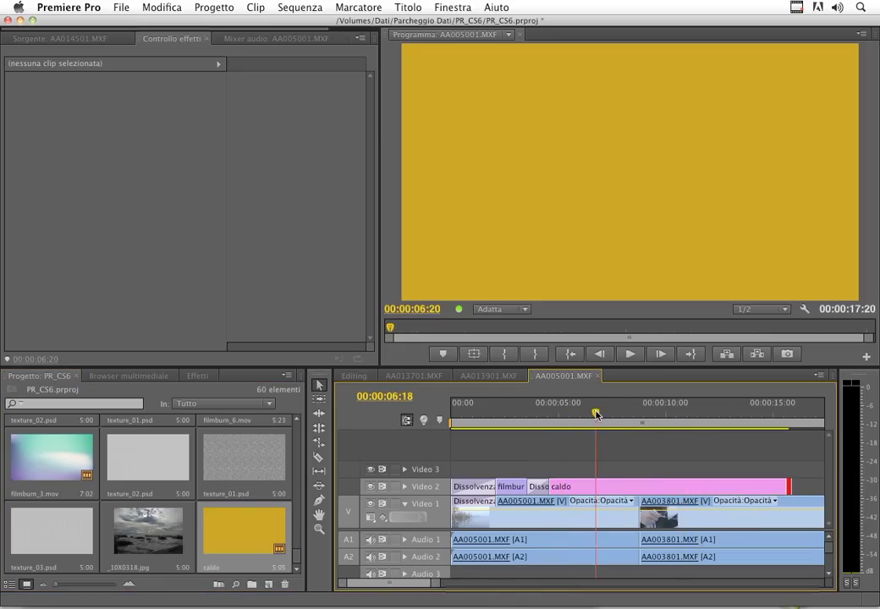
- Set the caldo matte's blend mode to Luce soffusa and preview the warm tint
left_click(579, 486)
left_click(12, 108)
left_click(146, 137)
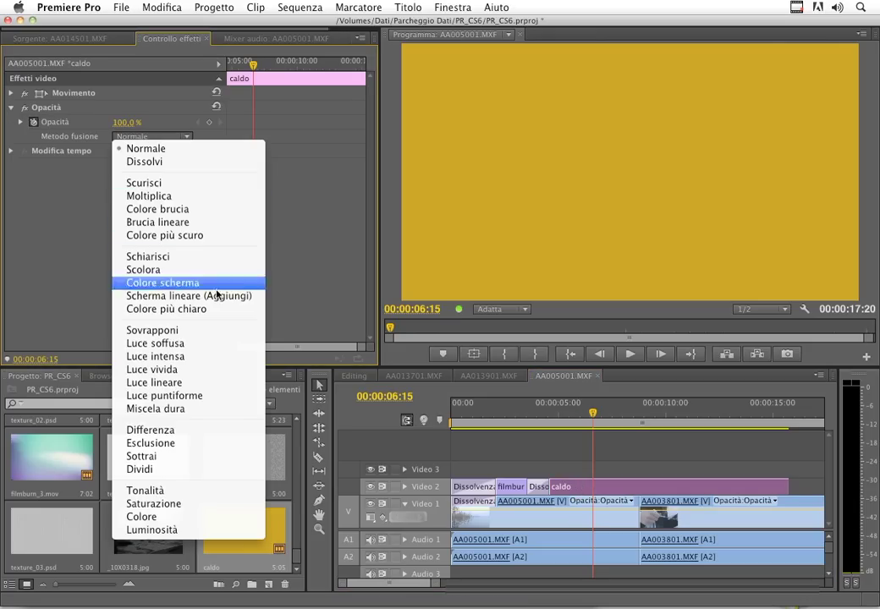
left_click(225, 345)
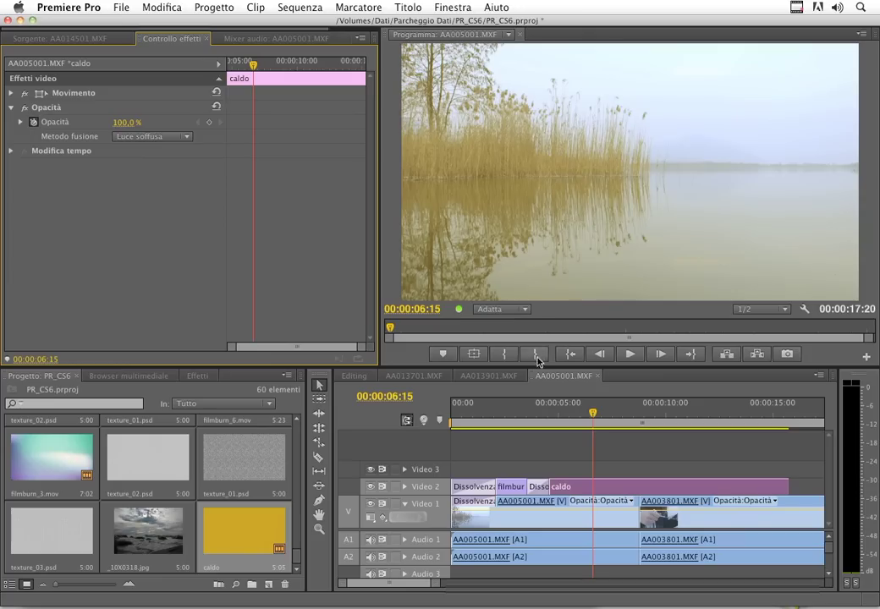
left_click_drag(578, 423, 546, 423)
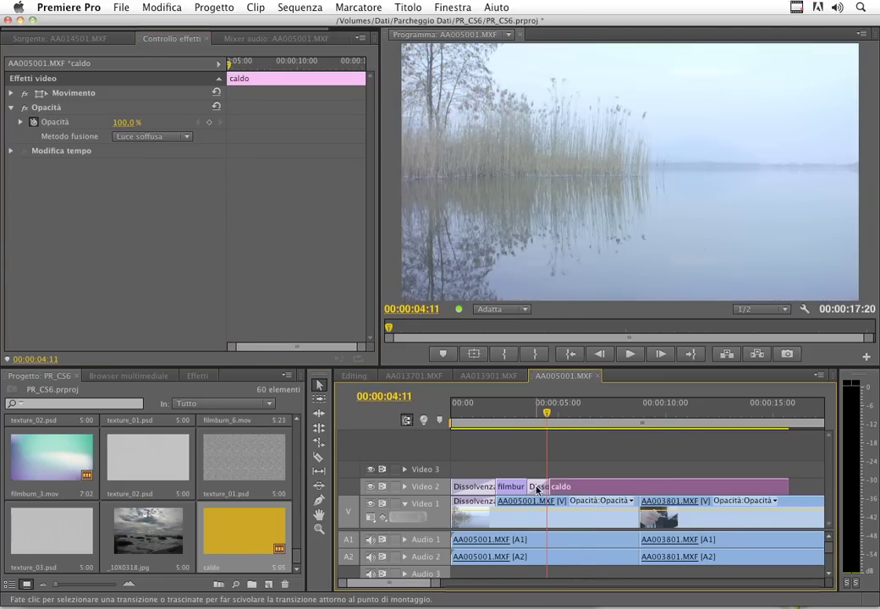
left_click(538, 487)
- Delete the Video 2 dissolve transition, restore it with undo, and preview the warm look
key("Delete")
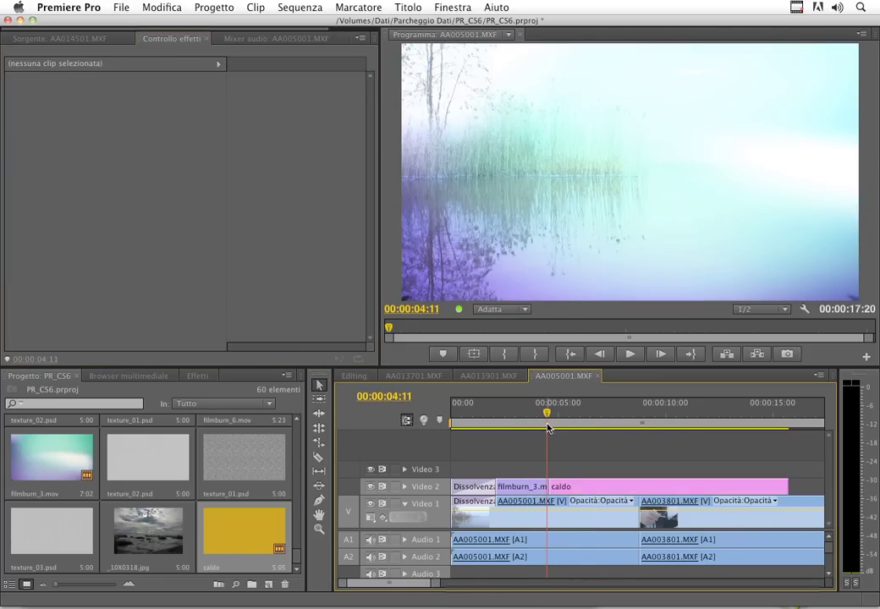
left_click(548, 421)
key("ctrl+z")
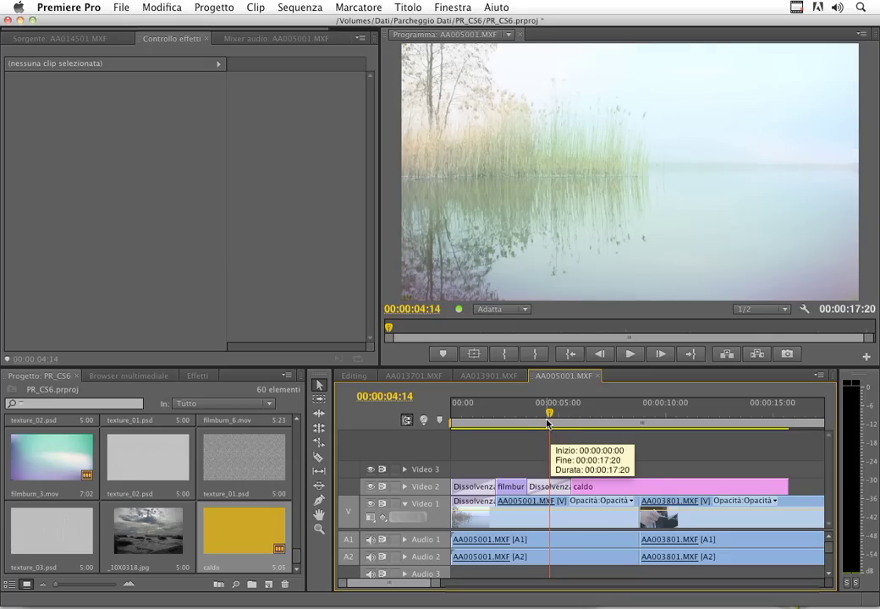
left_click_drag(548, 423, 629, 440)
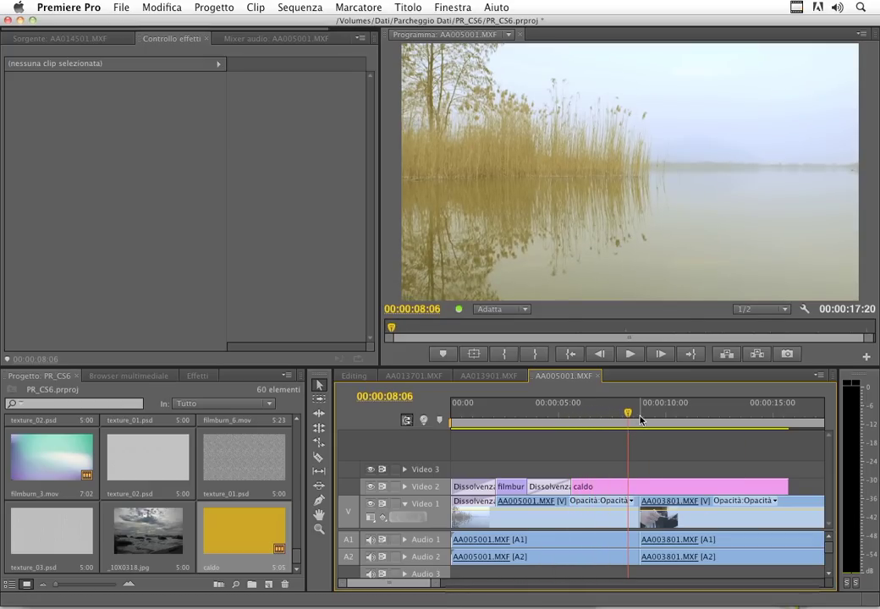
left_click(651, 420)
mouse_move(651, 420)
left_mouse_down()
mouse_move(724, 429)
mouse_move(662, 426)
mouse_move(487, 455)
mouse_move(688, 459)
left_mouse_up()
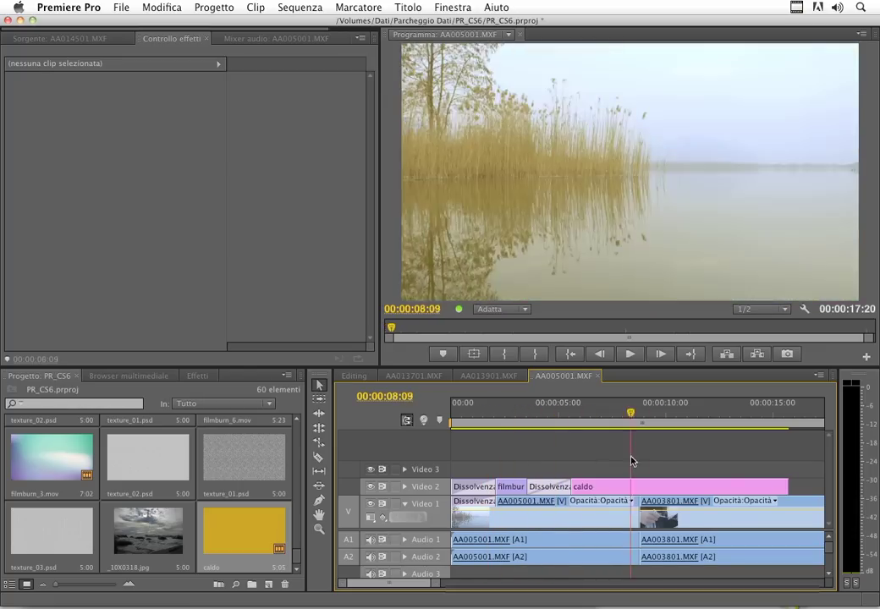
- Lower the caldo matte's opacity to about 58%, comparing with Video 2 hidden and shown
left_click(673, 488)
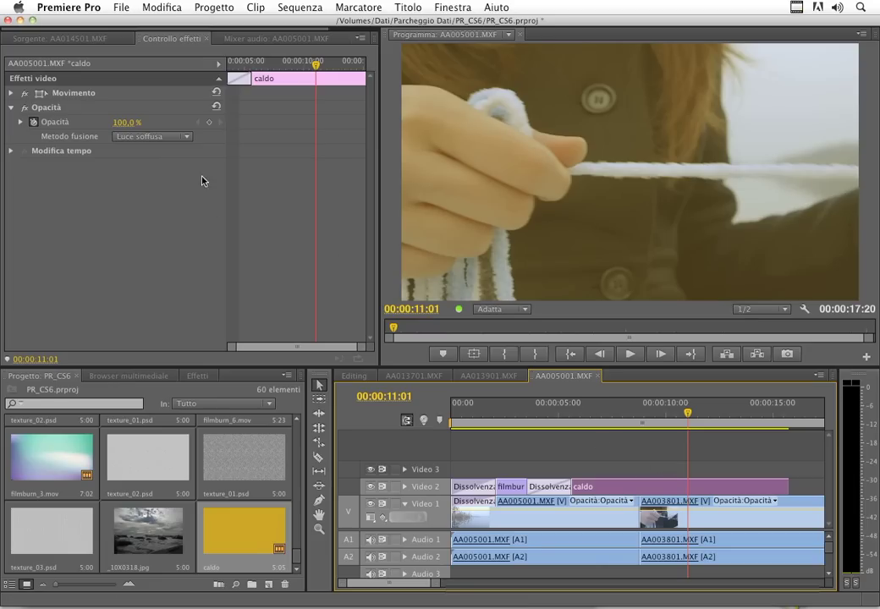
left_click(20, 121)
left_click(164, 157)
left_click_drag(164, 157, 130, 157)
mouse_move(686, 412)
left_mouse_down()
mouse_move(543, 414)
mouse_move(711, 414)
left_mouse_up()
left_click(9, 107)
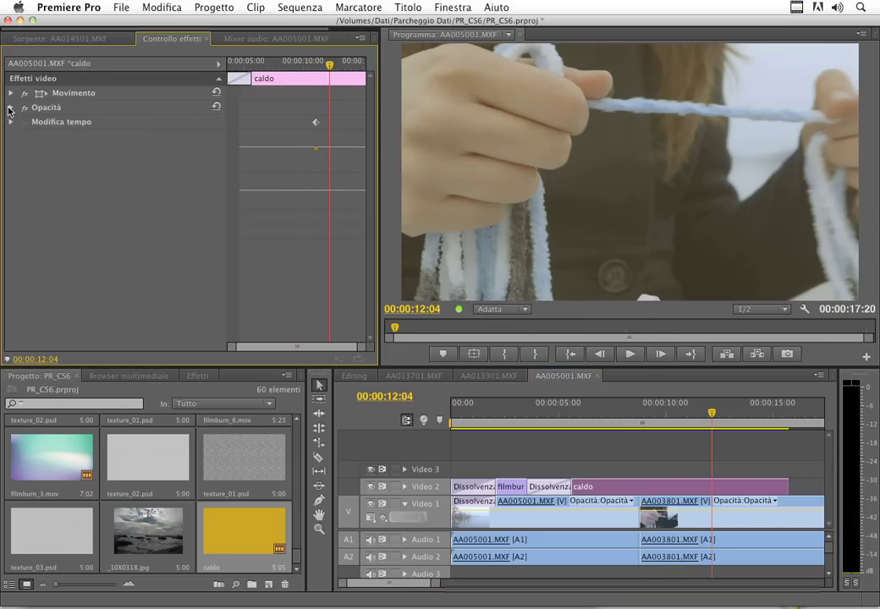
left_click(369, 489)
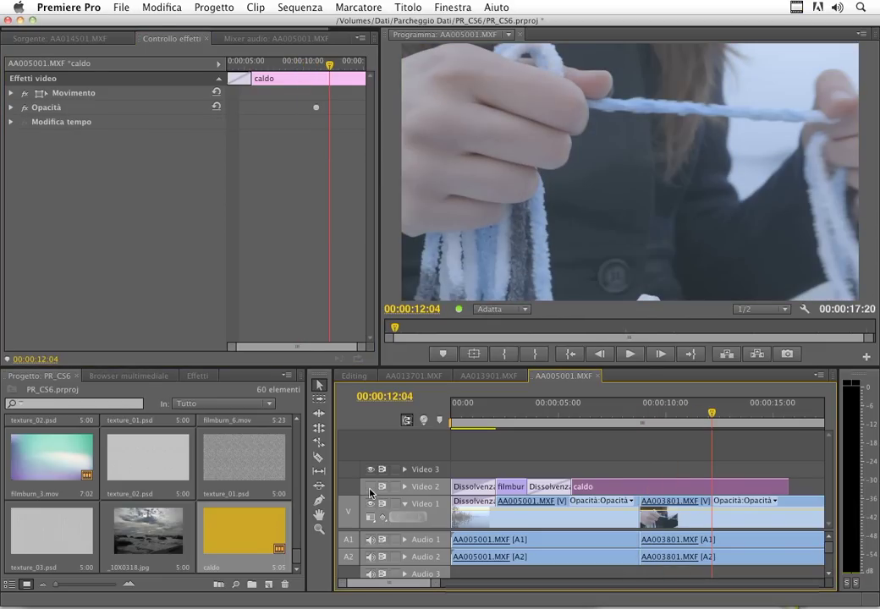
left_click(370, 489)
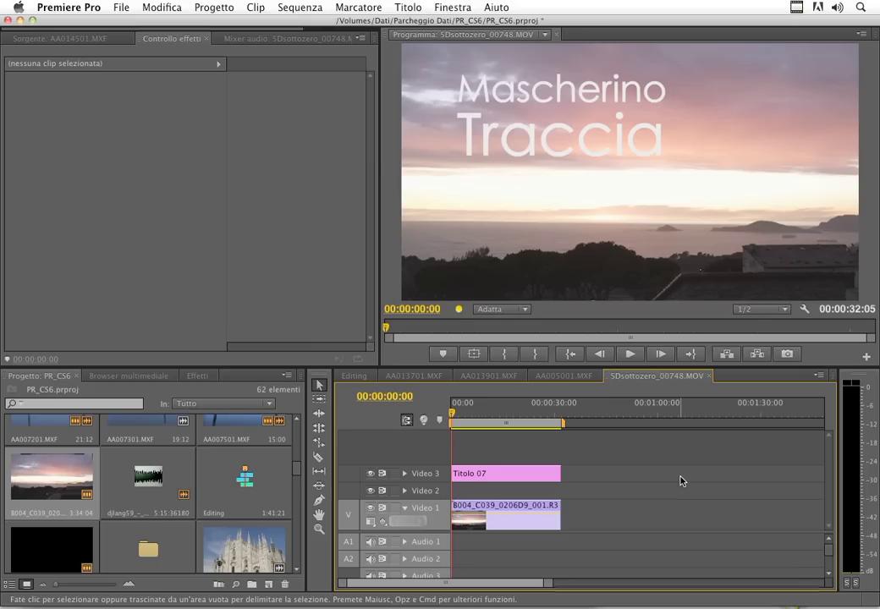
- Blend the Titolo 07 title with Luce soffusa, then switch it to Sovrapponi
left_click(541, 482)
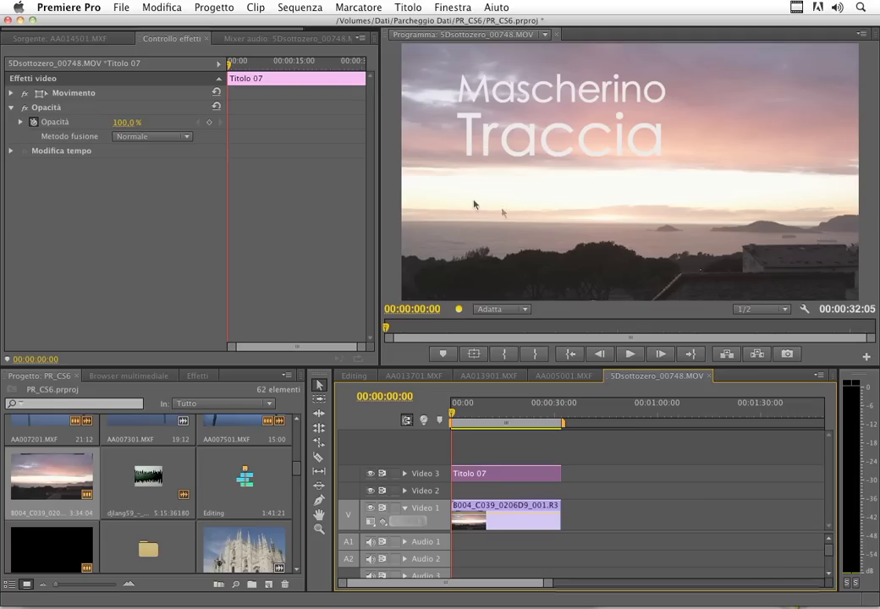
left_click(185, 136)
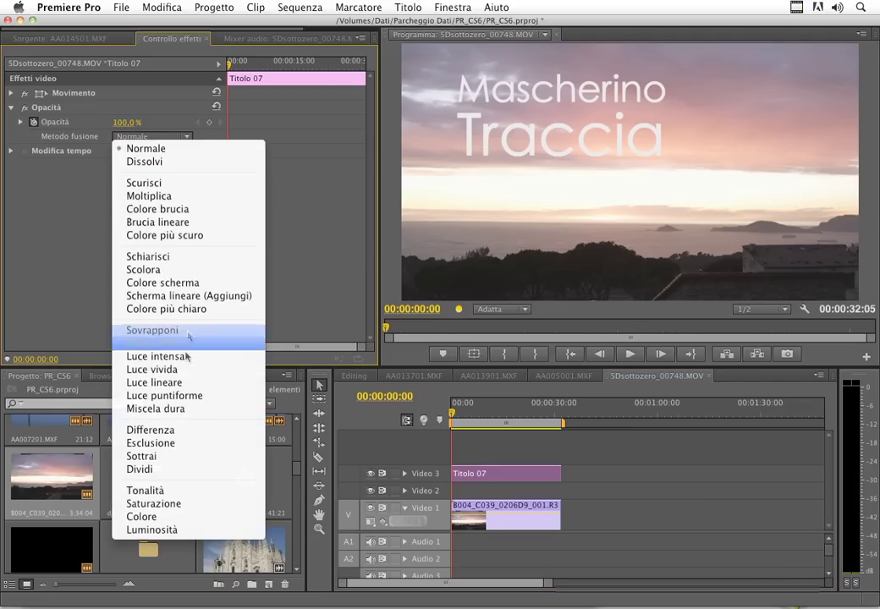
left_click(183, 344)
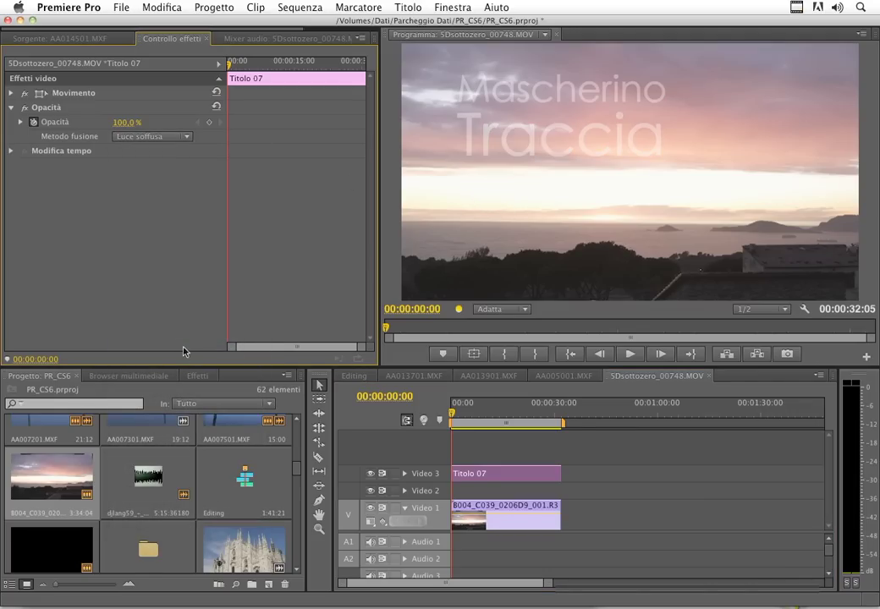
left_click_drag(460, 413, 487, 404)
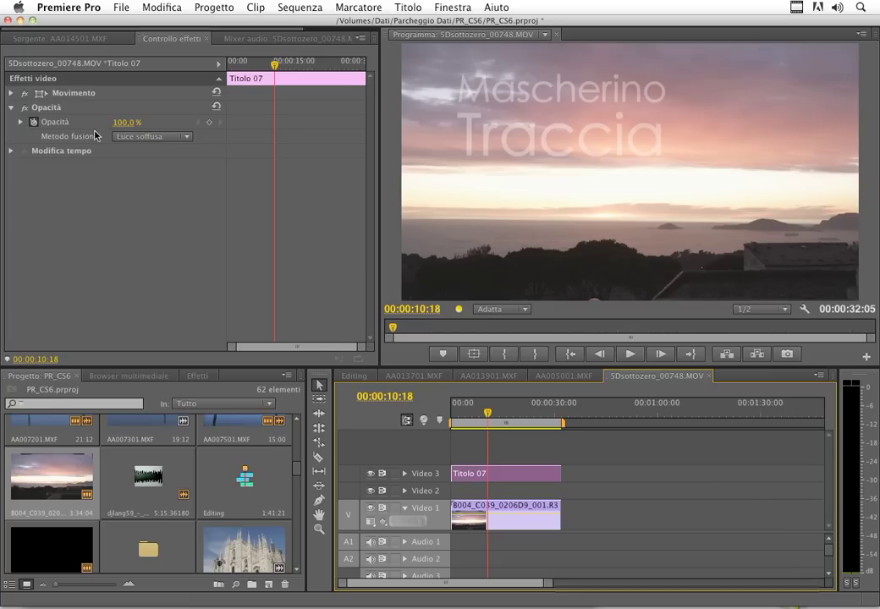
left_click(151, 136)
left_click(153, 331)
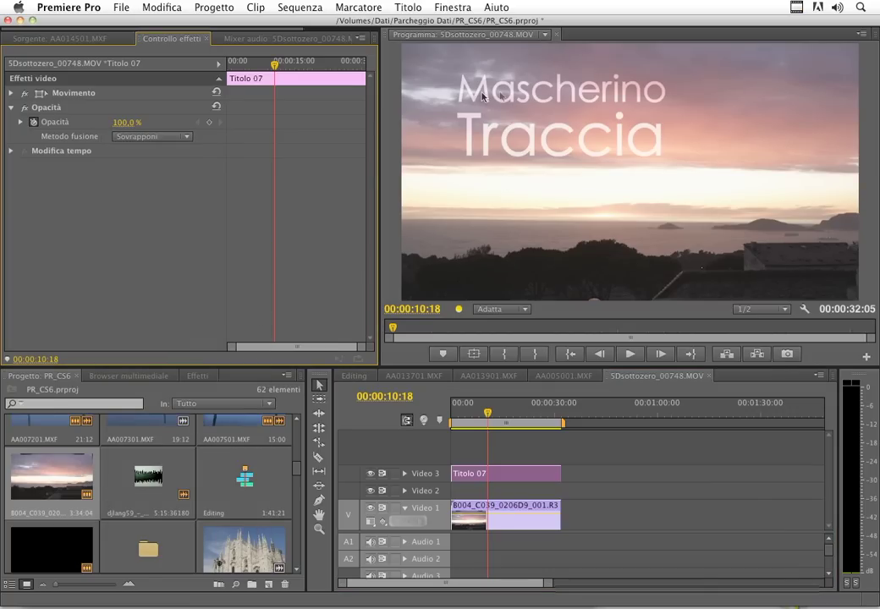
left_click_drag(486, 411, 513, 412)
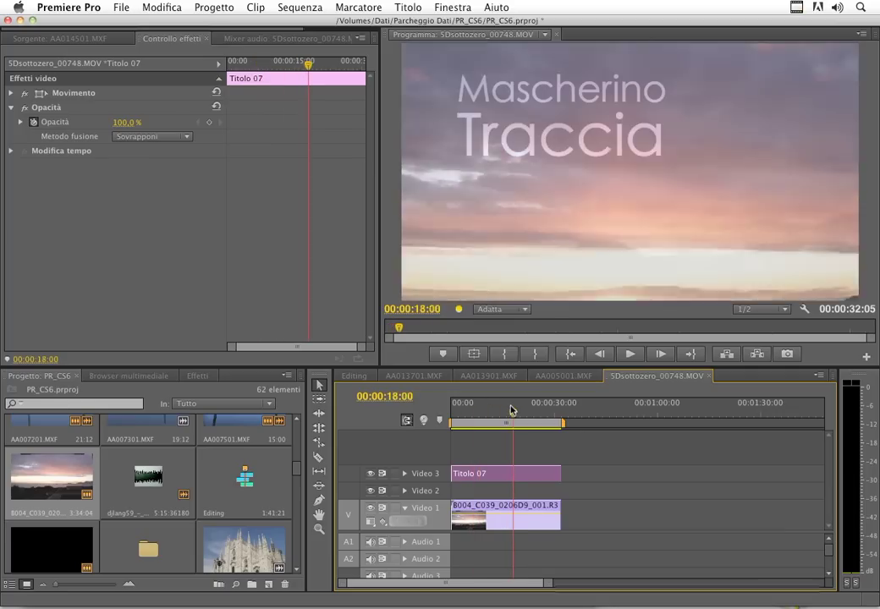